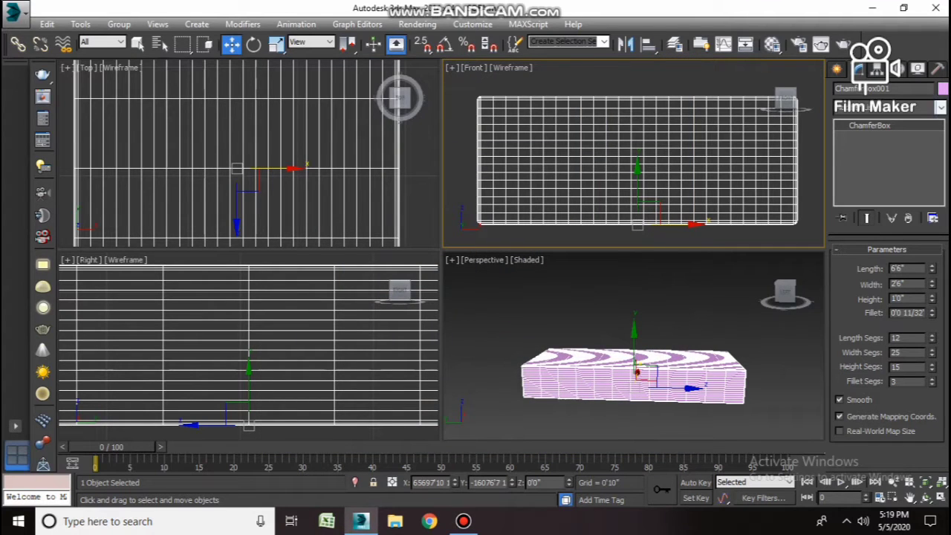
Rotate the ChamferBox -90° about Z with Angle Snap, then turn the snap back off.
scroll(500, 119, "down", 5)
scroll(297, 141, "down", 4)
scroll(297, 141, "down", 8)
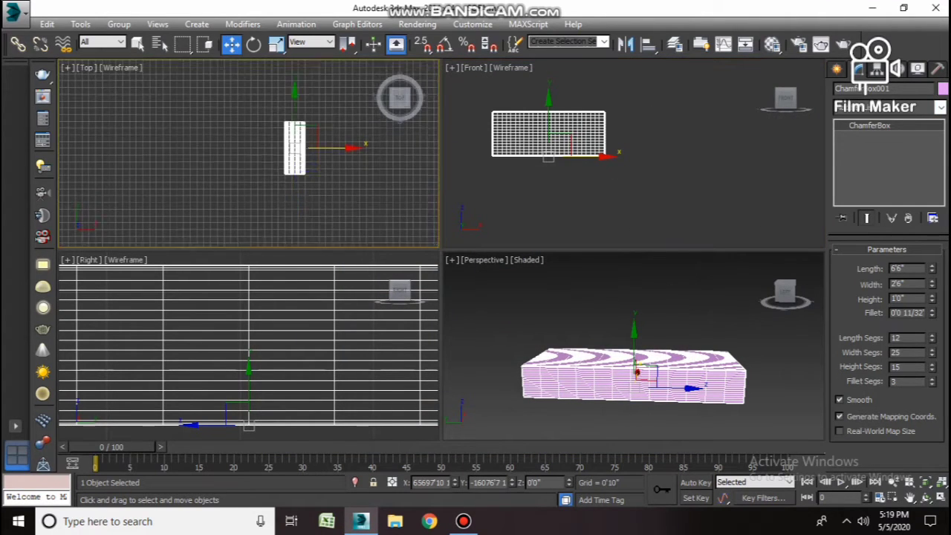
scroll(297, 153, "down", 2)
key("e")
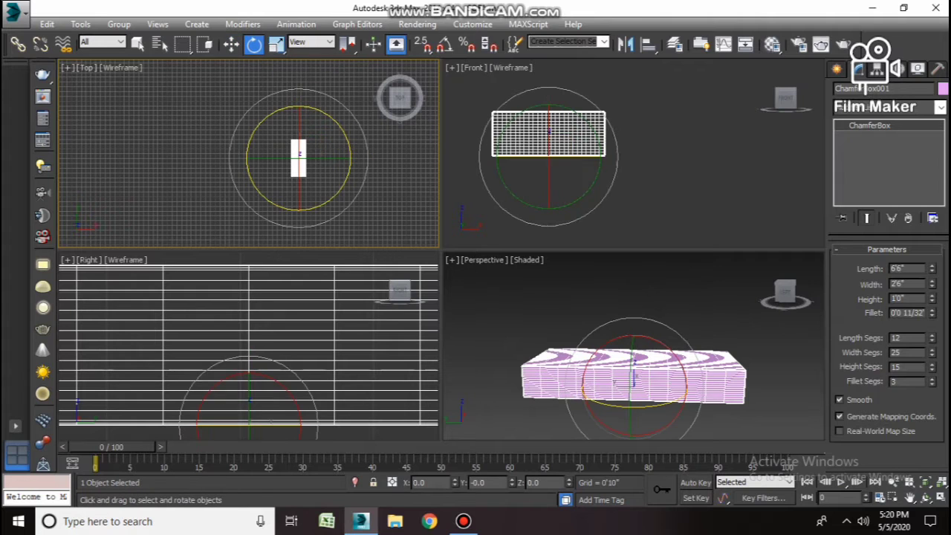
left_click(444, 44)
left_click_drag(298, 110, 331, 171)
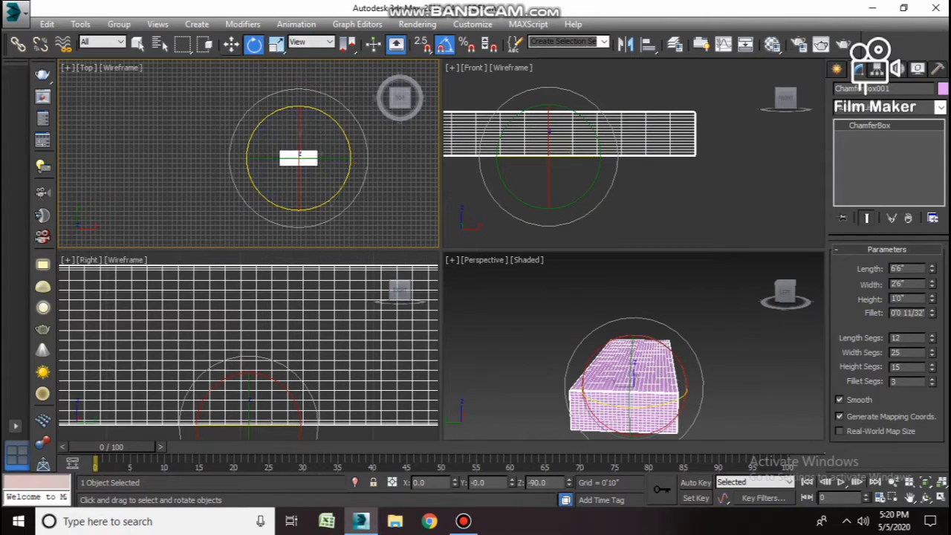
left_click(231, 44)
left_click(444, 44)
Hide the Top viewport grid and zoom in on the box.
key("g")
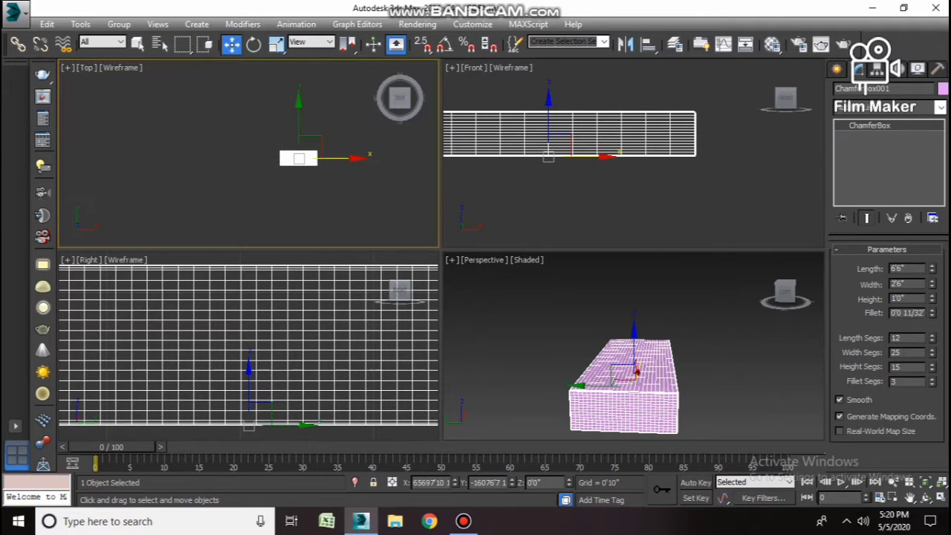
scroll(303, 160, "up", 5)
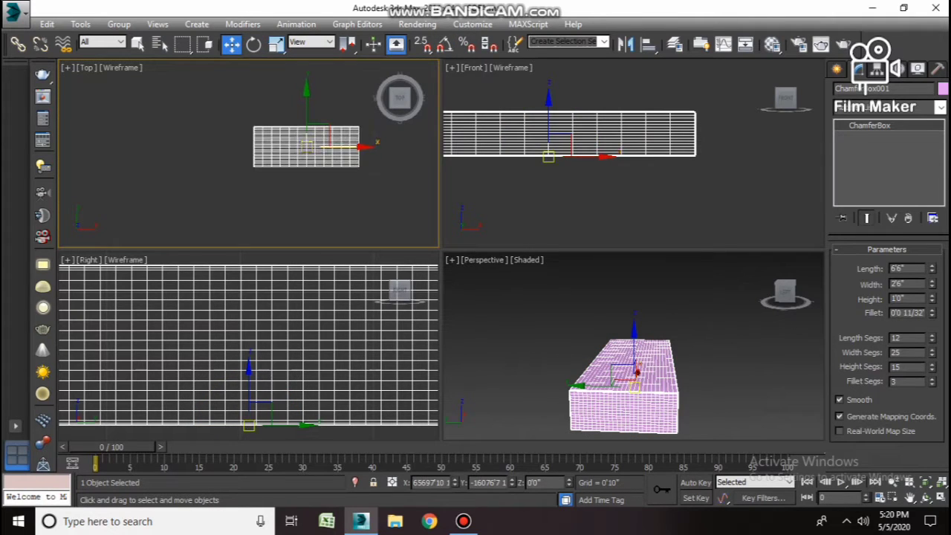
scroll(303, 161, "up", 4)
scroll(632, 156, "up", 2)
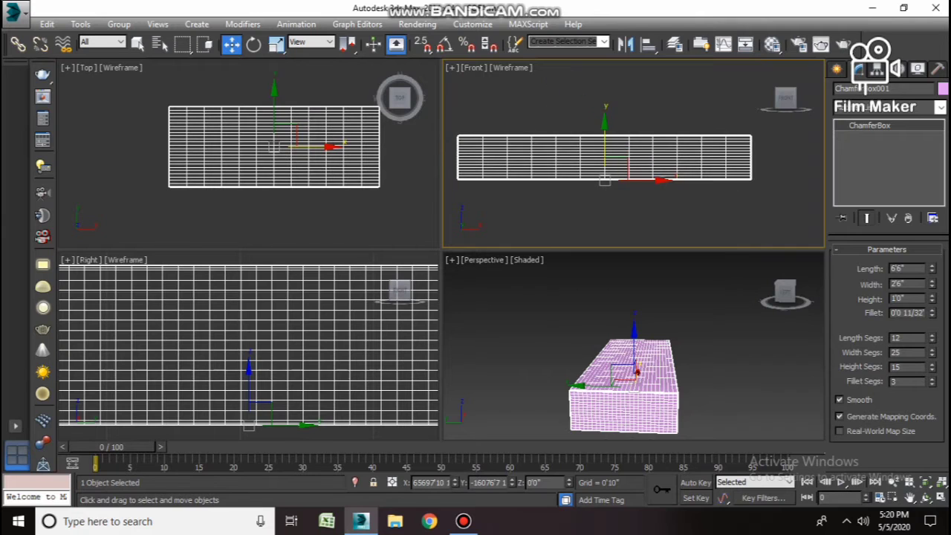
scroll(632, 156, "up", 1)
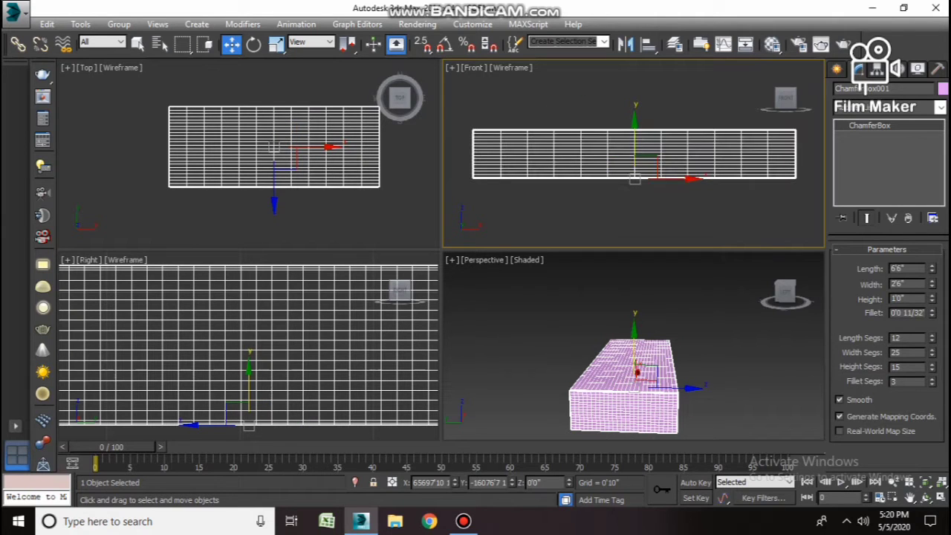
Shift-drag out two copies of the box, ChamferBox002 above and ChamferBox003 below.
left_click_drag(636, 160, 636, 119, "shift")
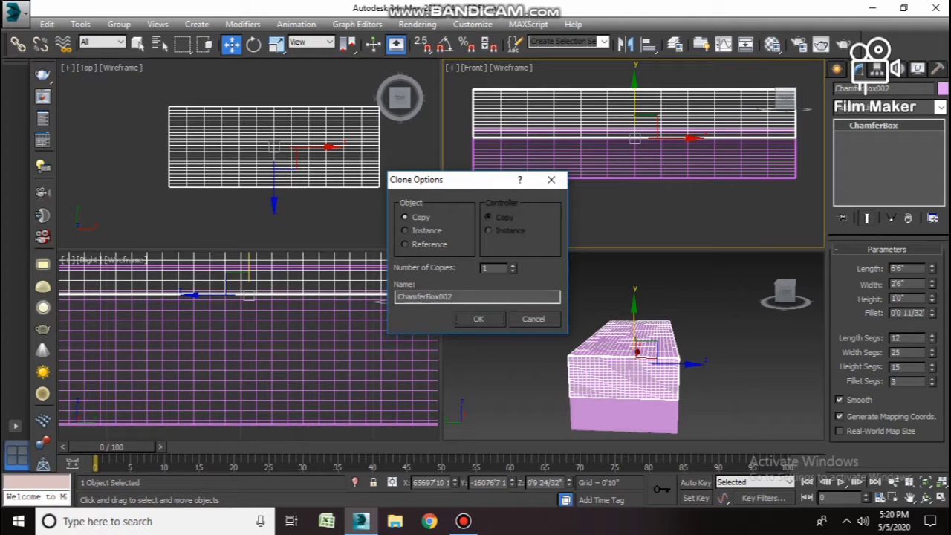
left_click(478, 319)
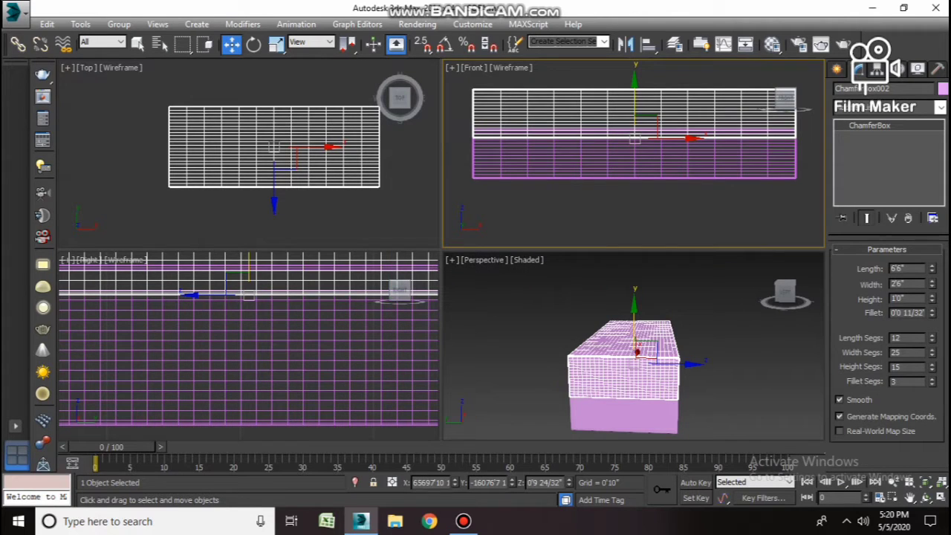
left_click_drag(636, 138, 637, 239, "shift")
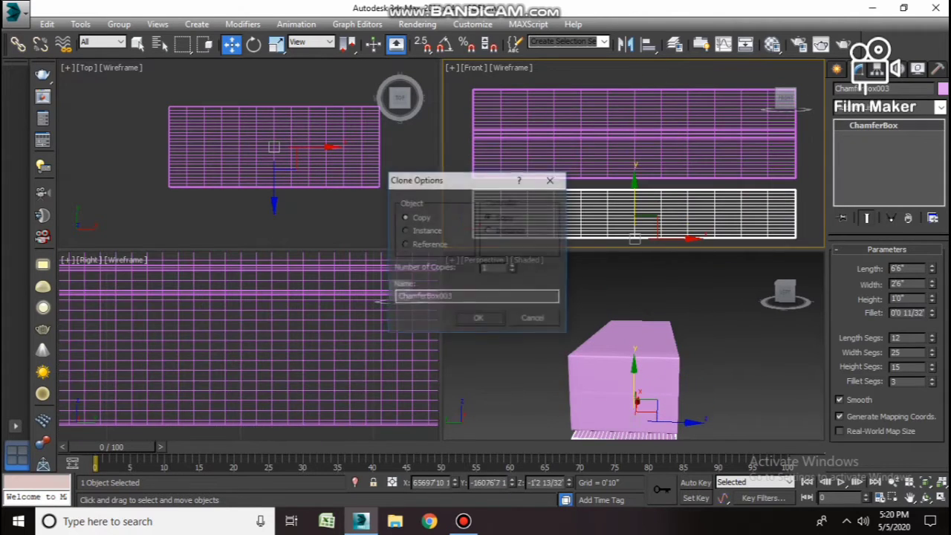
key("Return")
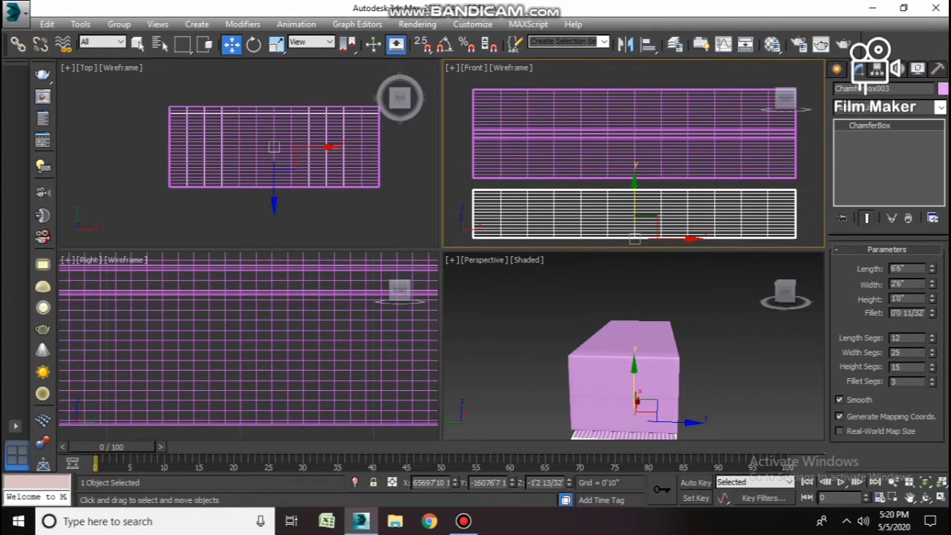
Flatten ChamferBox003 to a 3" height and raise it up under the base box.
double_click(898, 298)
type("3")
key("Return")
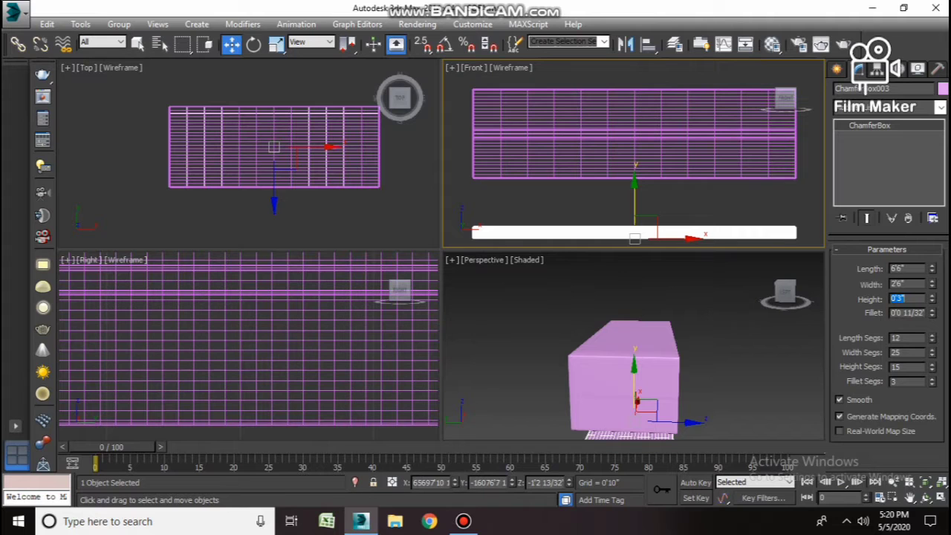
left_click_drag(634, 208, 634, 160)
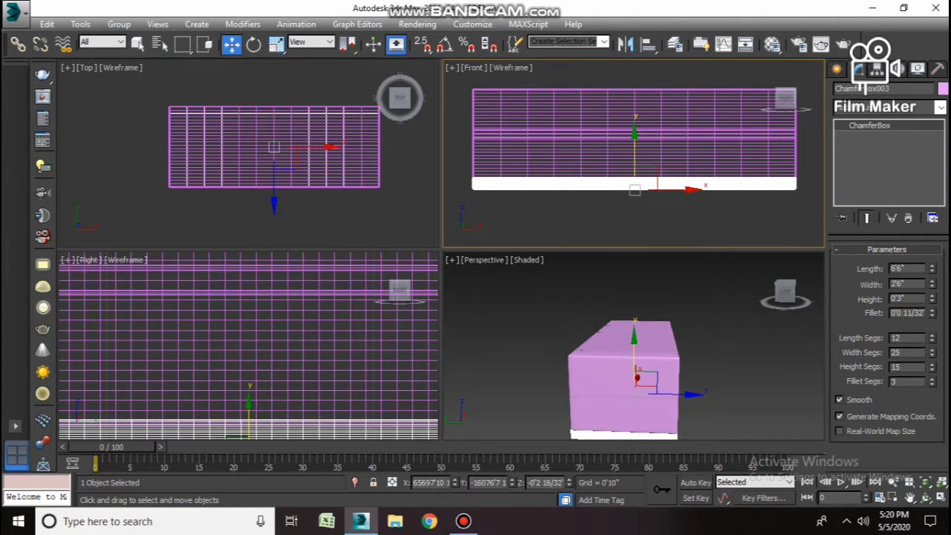
left_click(634, 111)
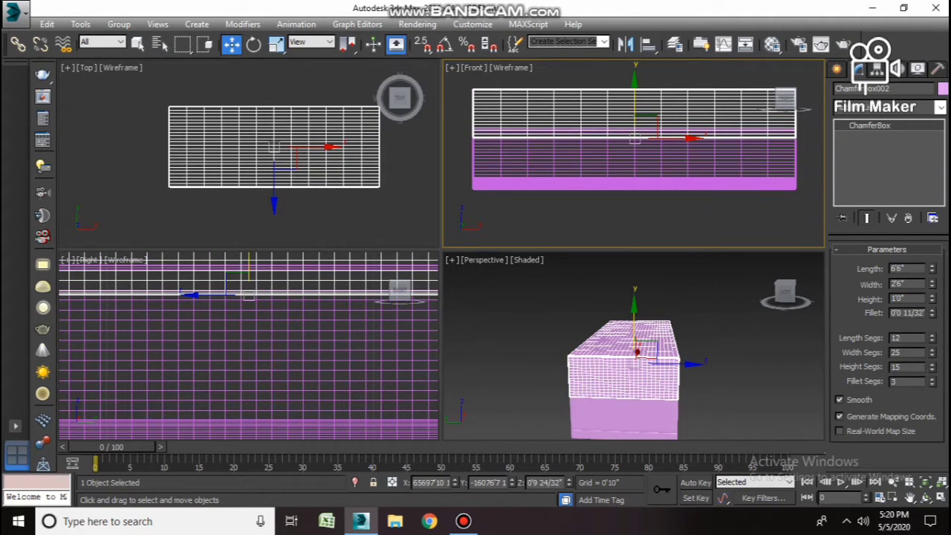
Set ChamferBox002's Length to 2'1" and its Height to 6".
type("66")
key("Return")
type("2")
key("Return")
type("1")
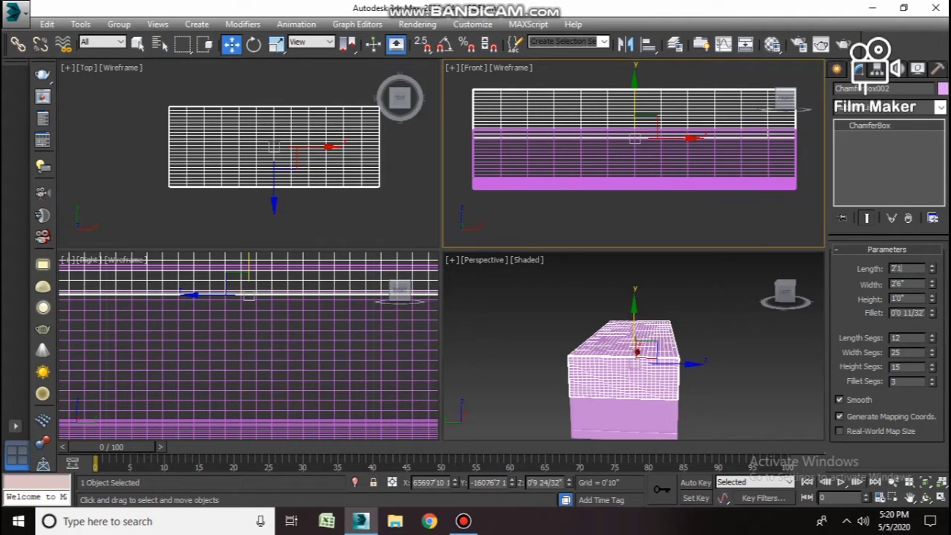
key("Return")
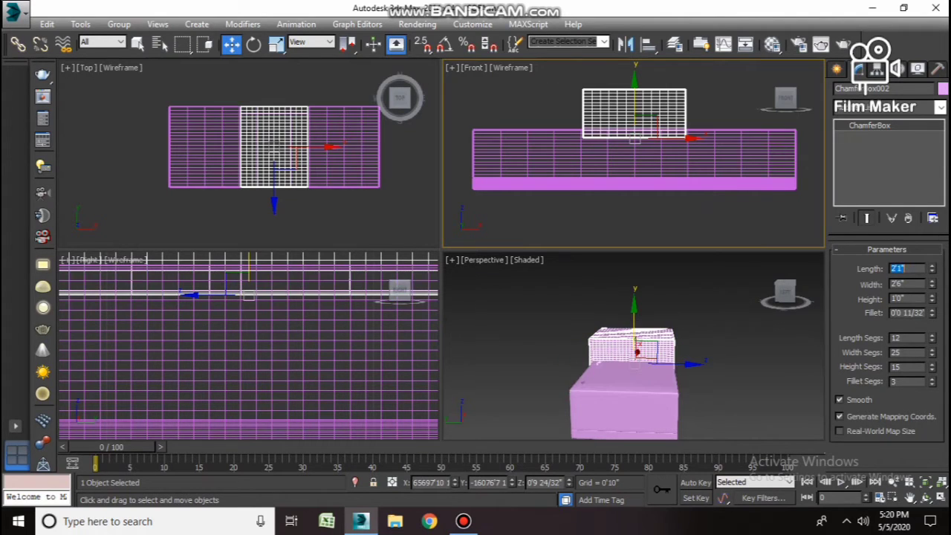
left_click(907, 298)
type("6")
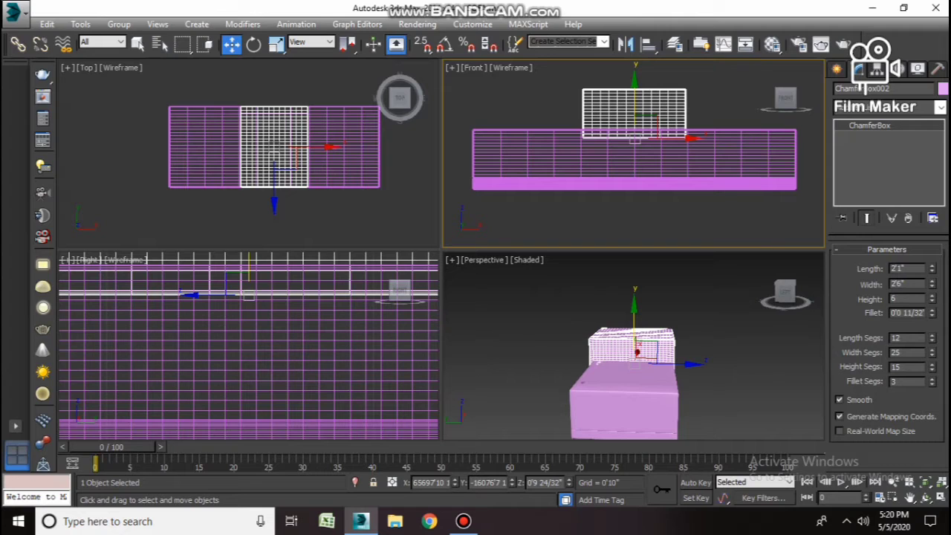
type("\"")
key("ctrl+z")
type("6")
key("Return")
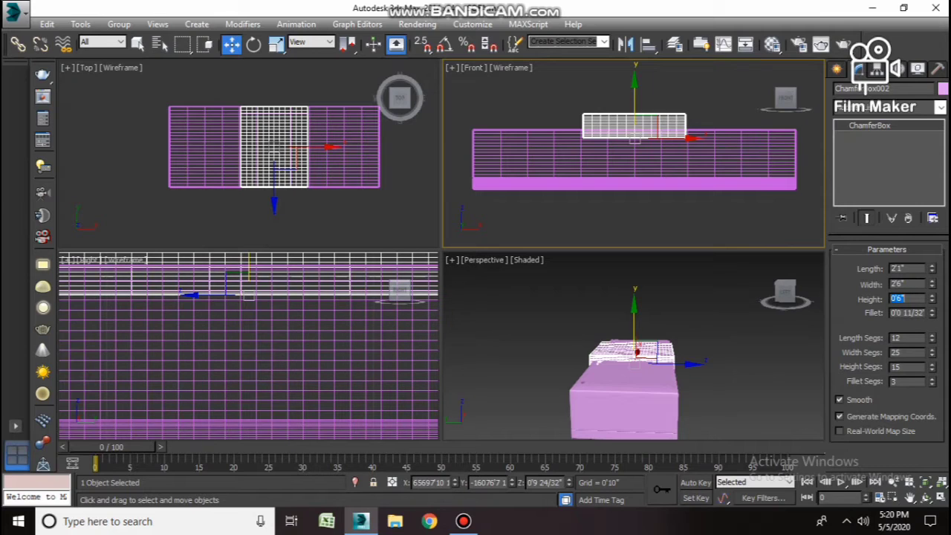
key("ctrl+z")
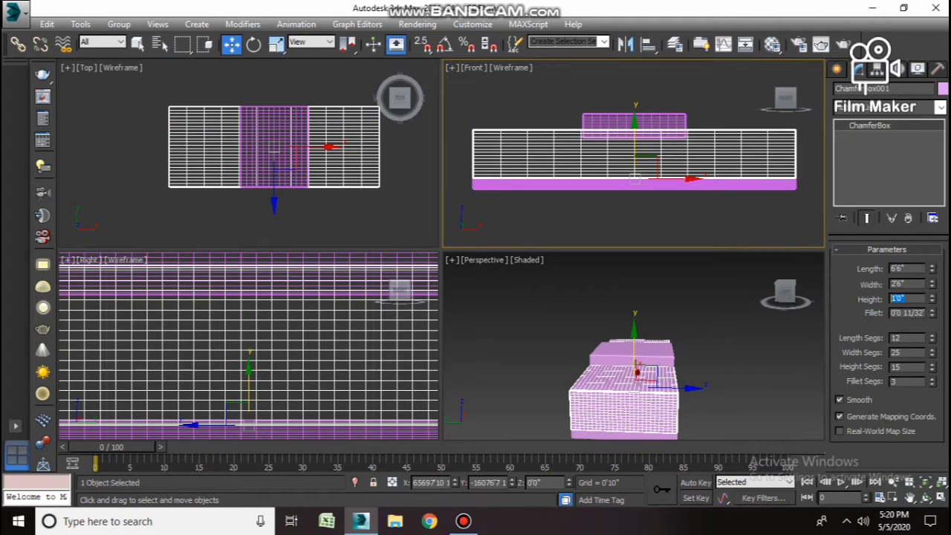
type("8\"")
Set ChamferBox001's Height to 8".
key("ctrl+z")
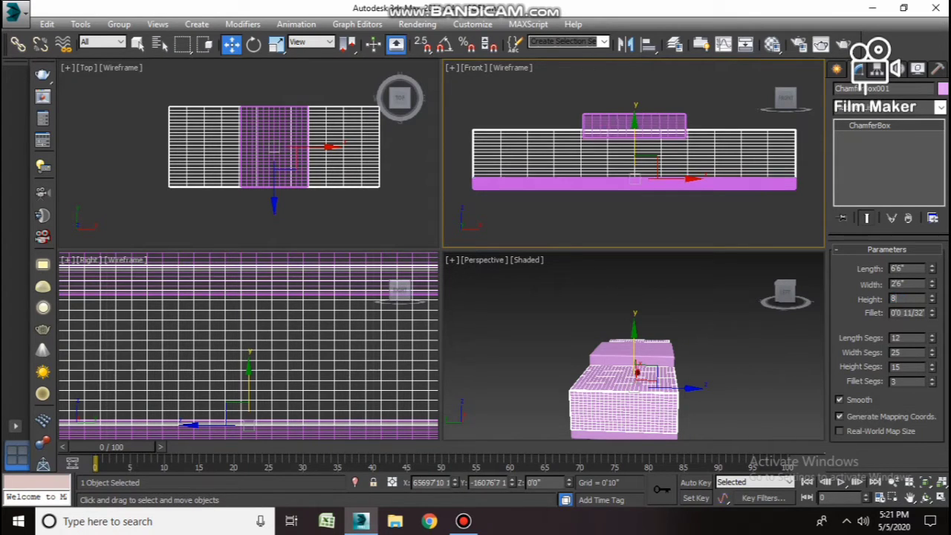
type("8")
key("Return")
Lower the top cushion onto the base and add an FFD 4x4x4 modifier to it.
left_click(274, 148)
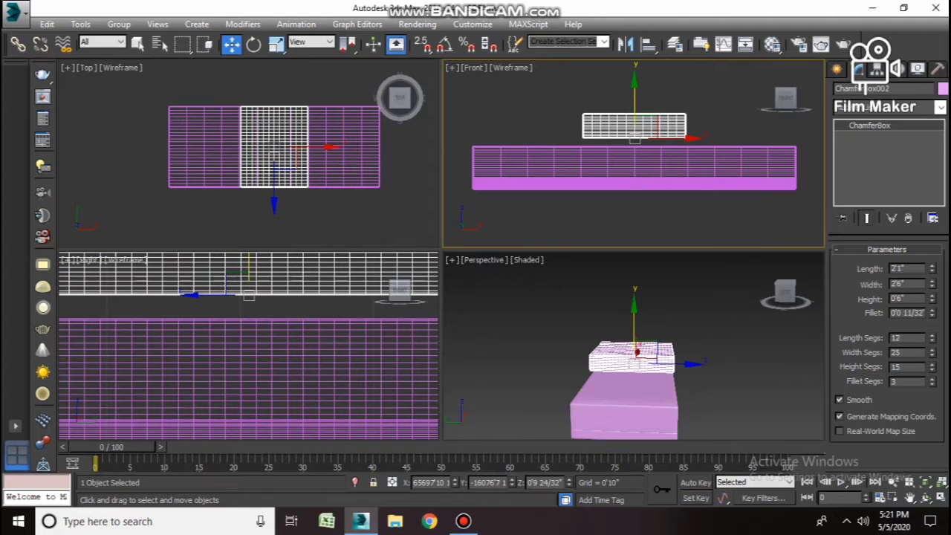
left_click_drag(248, 279, 248, 293)
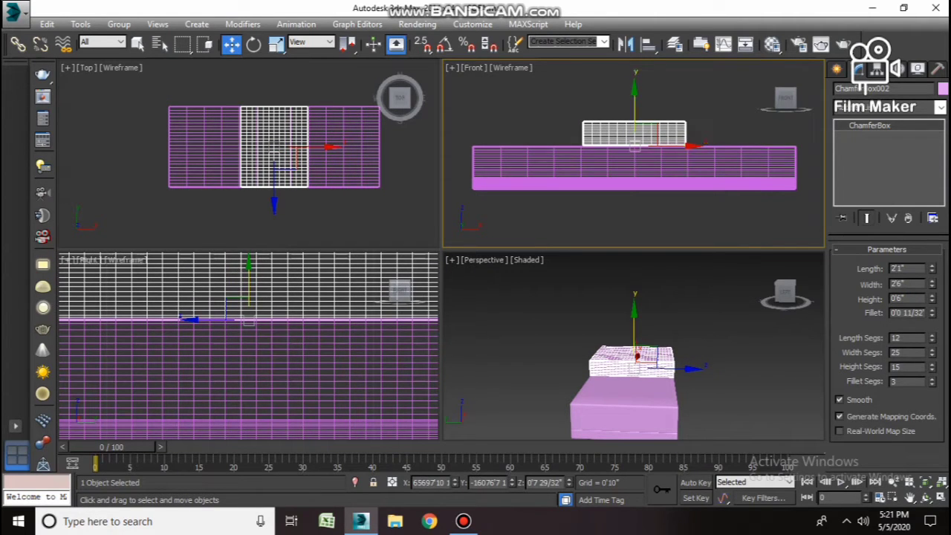
left_click(940, 107)
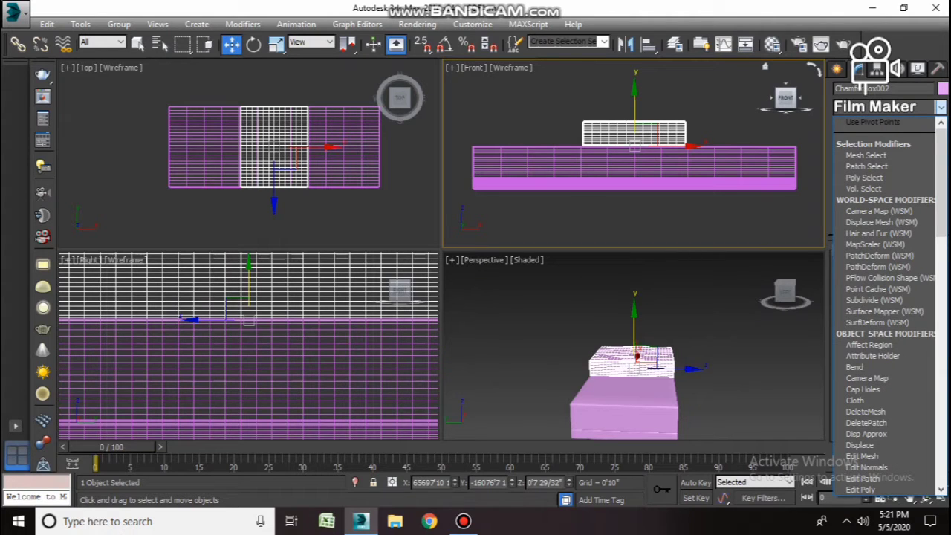
scroll(884, 297, "down", 5)
scroll(884, 297, "down", 5)
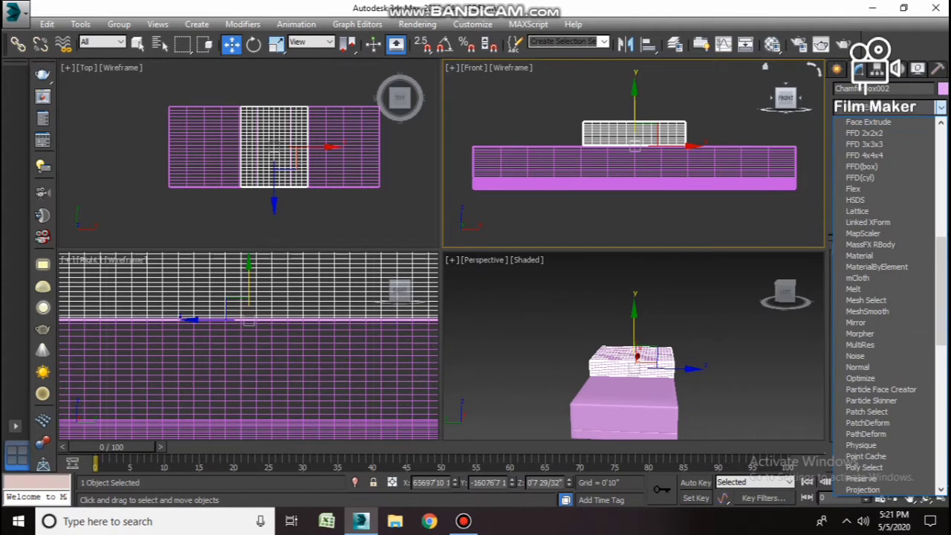
left_click(866, 156)
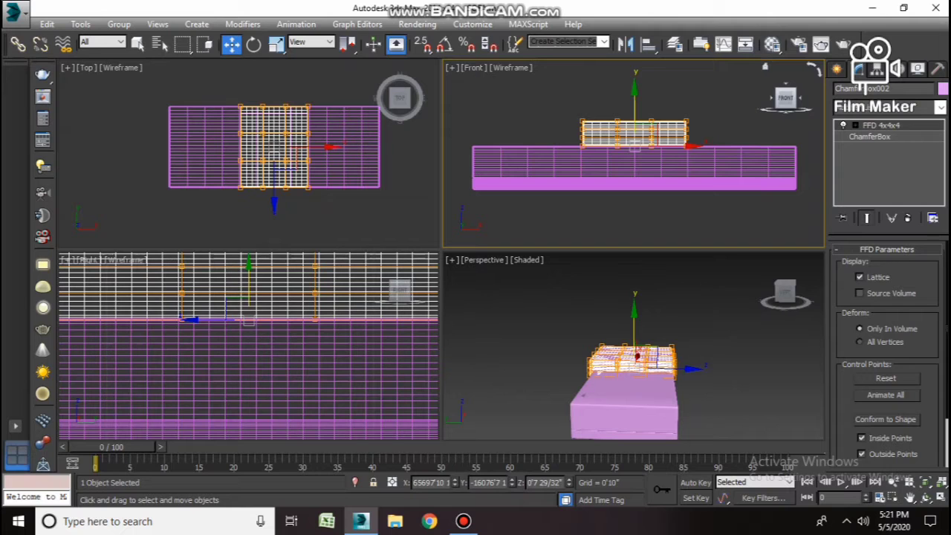
left_click(854, 125)
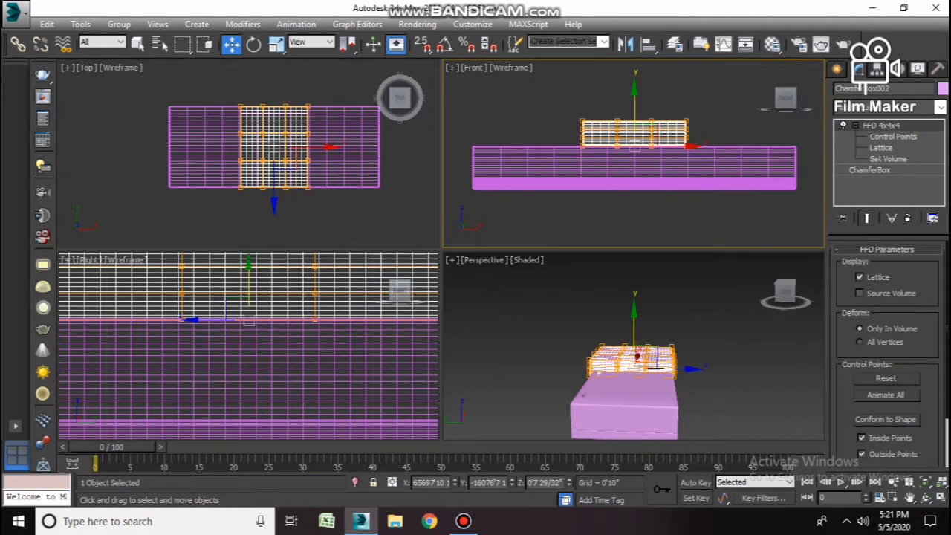
scroll(636, 133, "up", 3)
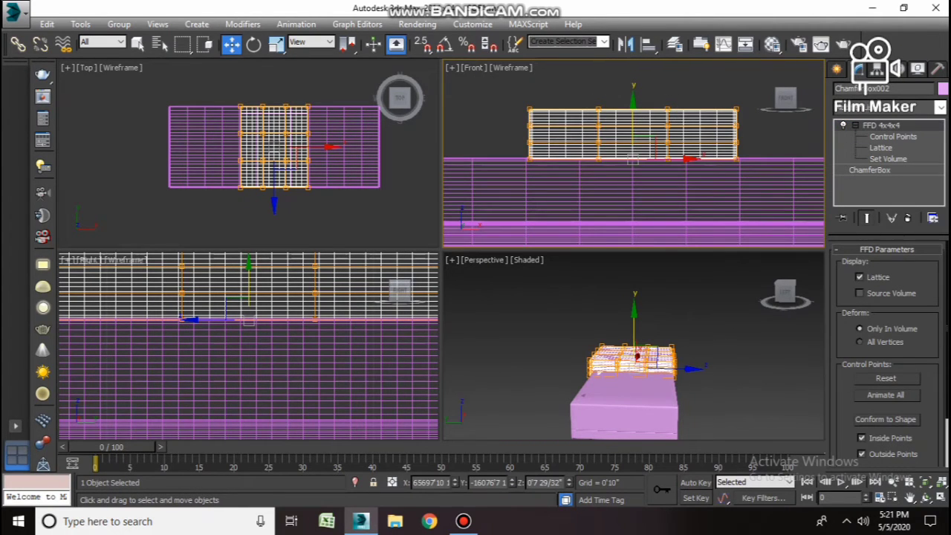
Pull the FFD's top-middle control points upward to arch the cushion.
left_click_drag(632, 159, 632, 154)
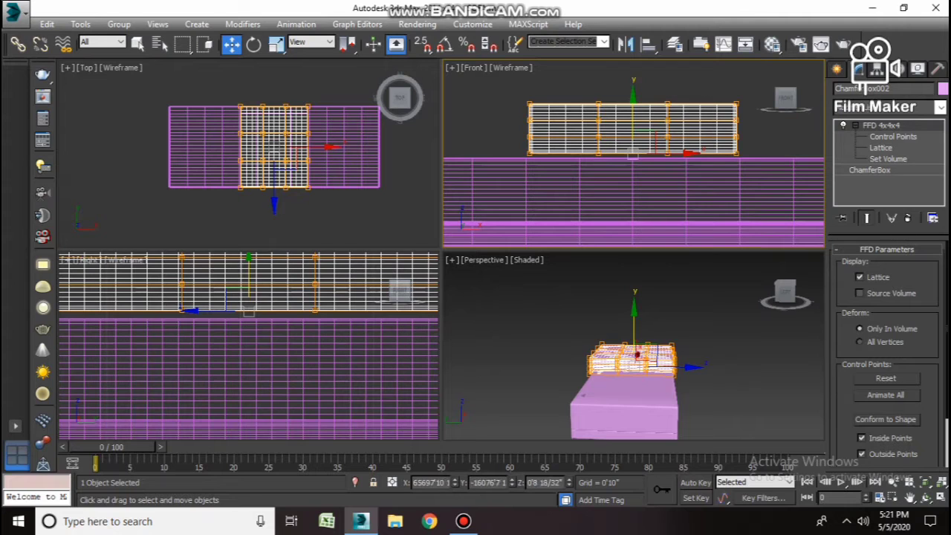
left_click(892, 137)
mouse_move(589, 88)
left_mouse_down()
mouse_move(676, 113)
mouse_move(633, 95)
mouse_move(654, 89)
left_mouse_up()
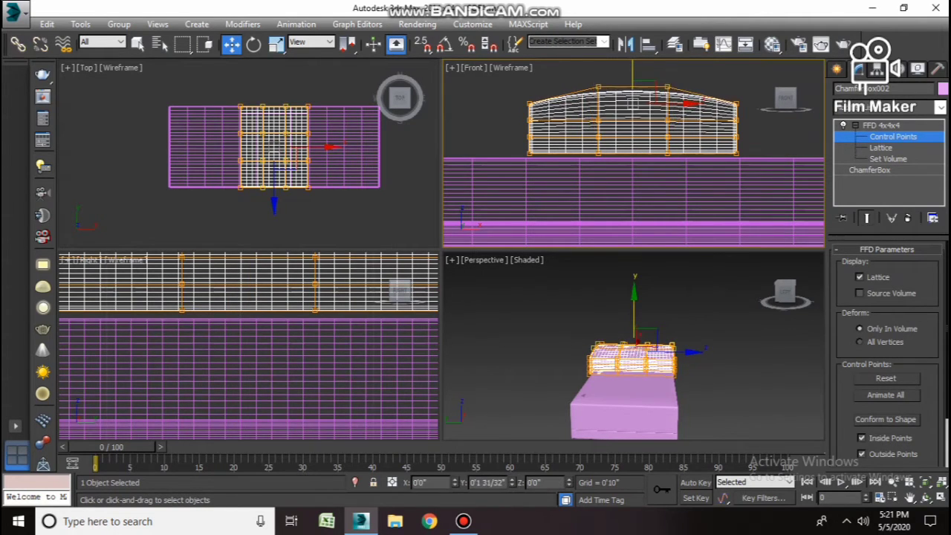
left_click(528, 103)
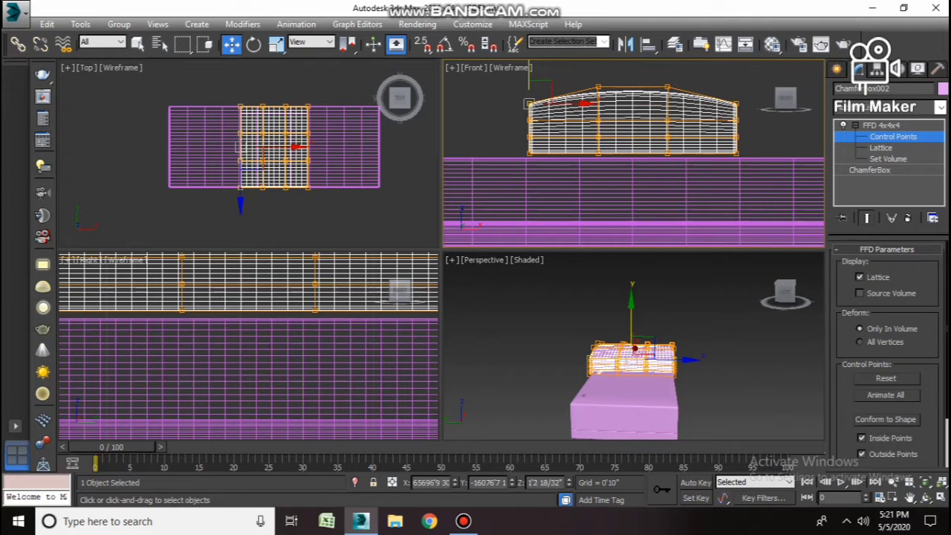
left_click_drag(587, 86, 676, 112)
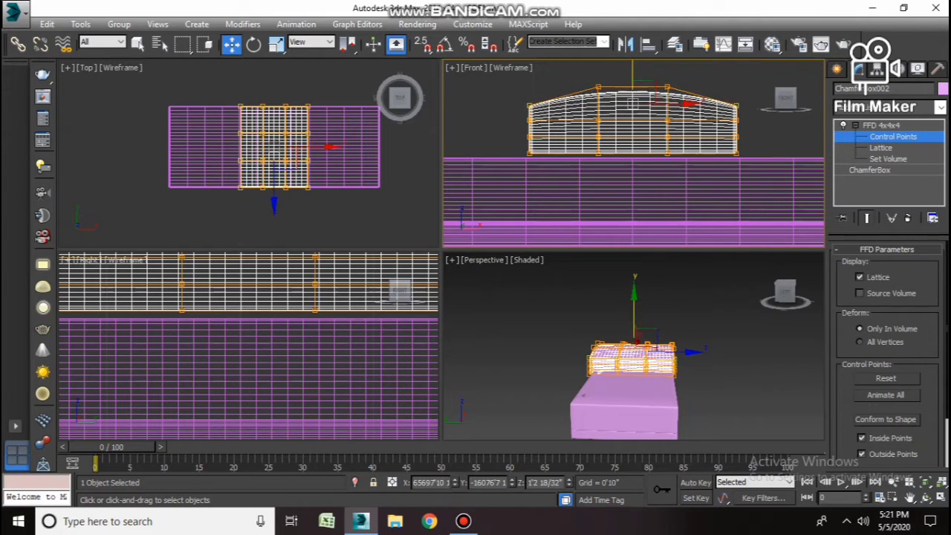
key("ctrl+d")
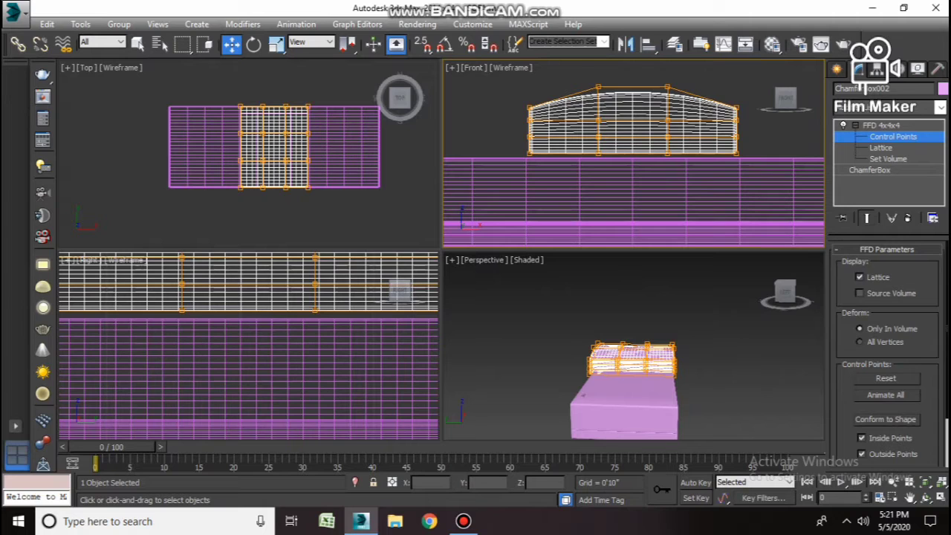
left_click_drag(582, 88, 678, 111)
key("ctrl+b")
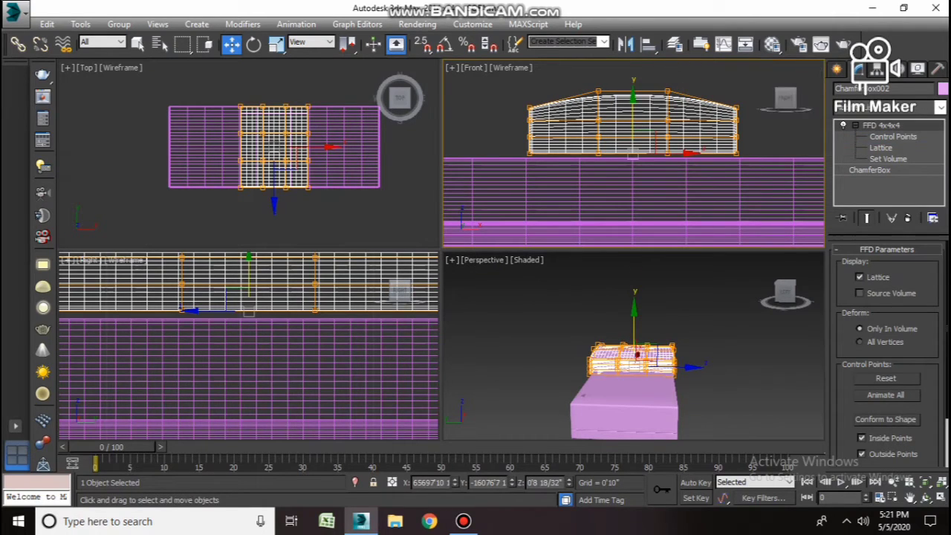
Refine the cushion's lattice by selecting its left-corner and right-edge control points.
left_click(350, 149)
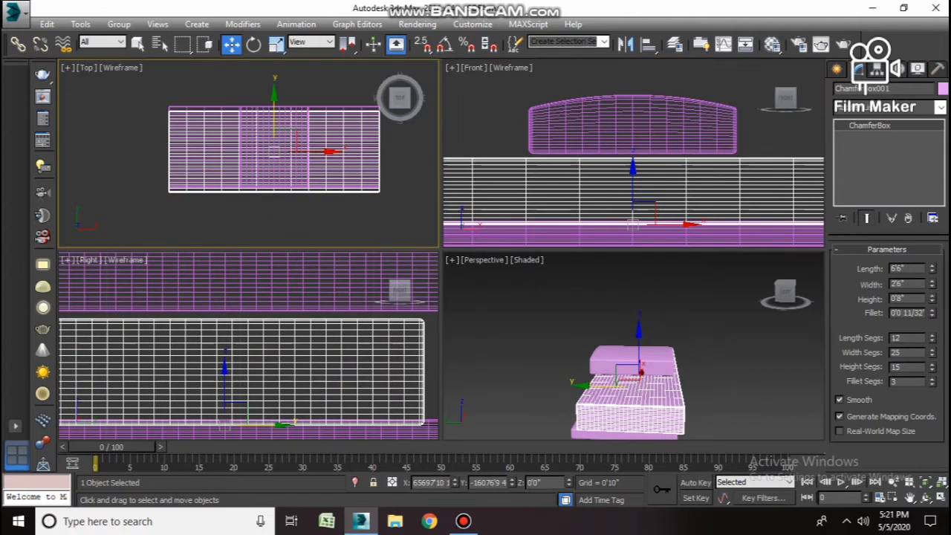
key("ctrl+z")
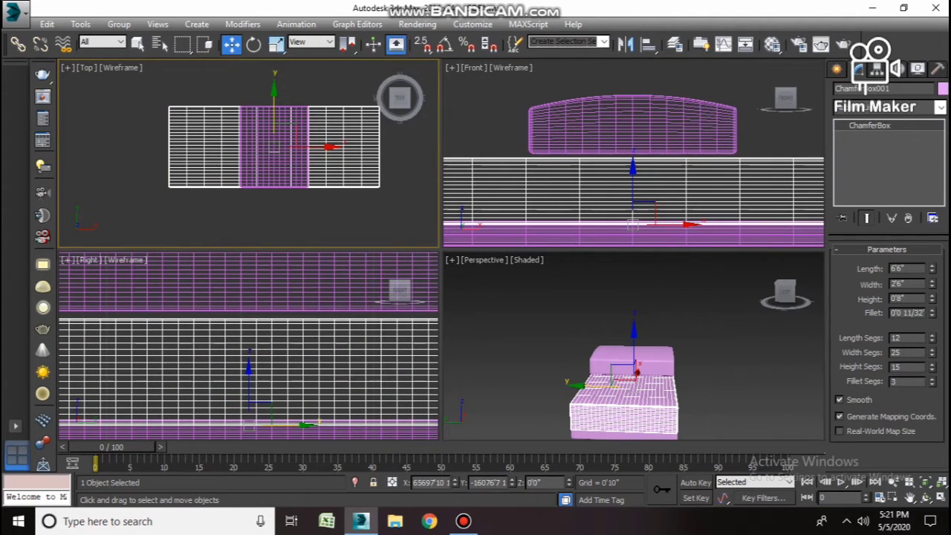
left_click(631, 122)
left_click(893, 137)
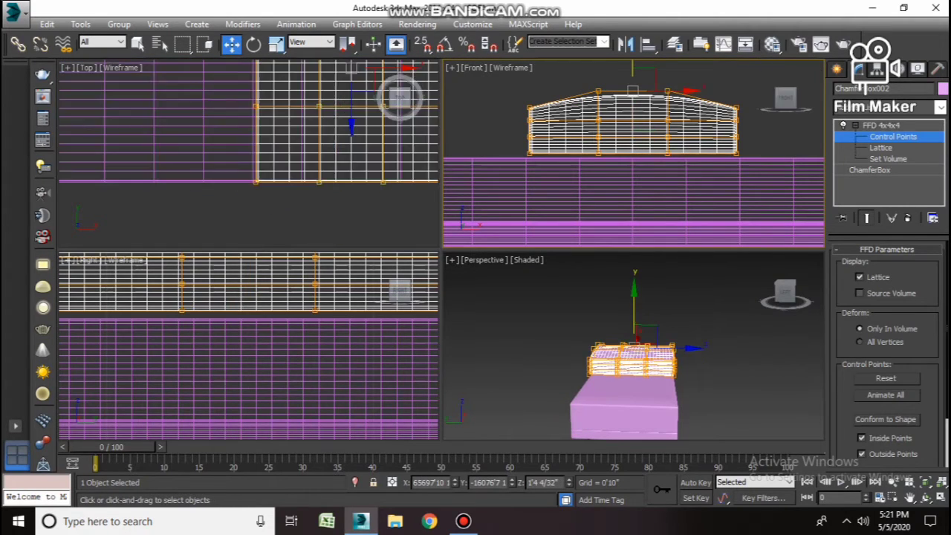
left_click_drag(306, 158, 256, 182)
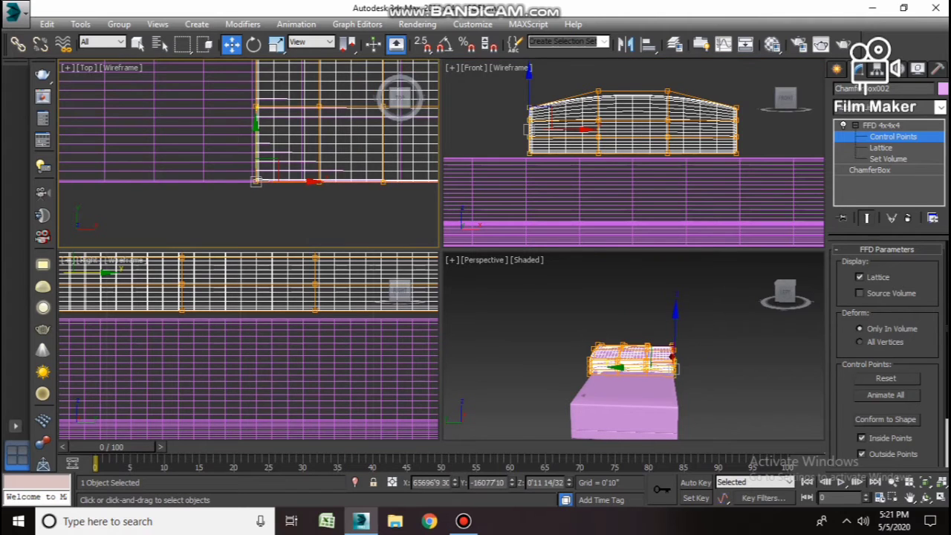
middle_click_drag(297, 149, 190, 146)
left_click_drag(345, 182, 340, 179)
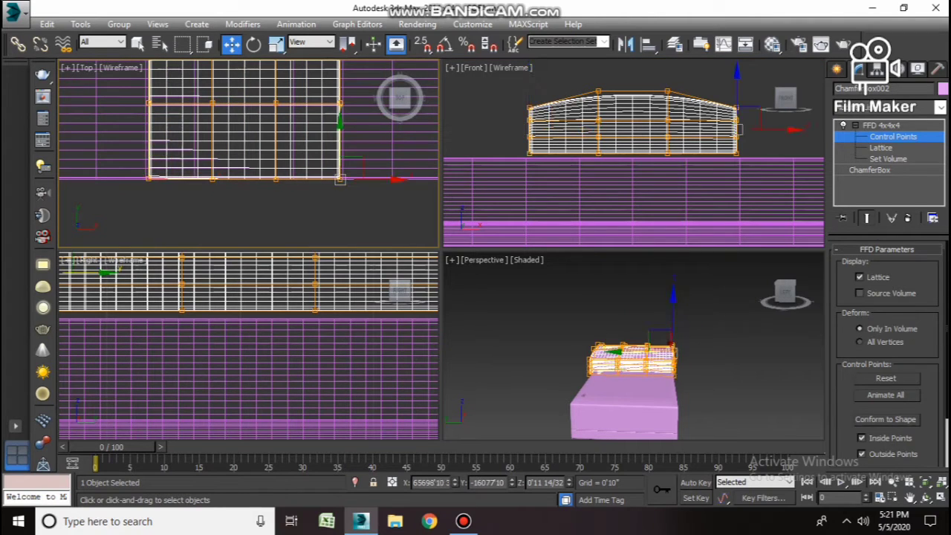
key("ctrl+b")
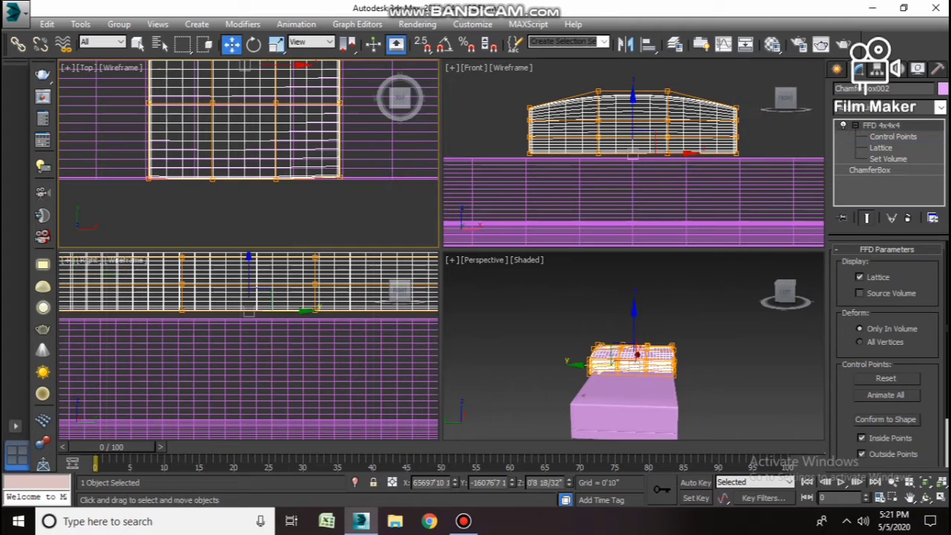
Slide the arched cushion left and Shift-drag a copy to its right.
scroll(244, 178, "down", 5)
left_click_drag(268, 149, 219, 148)
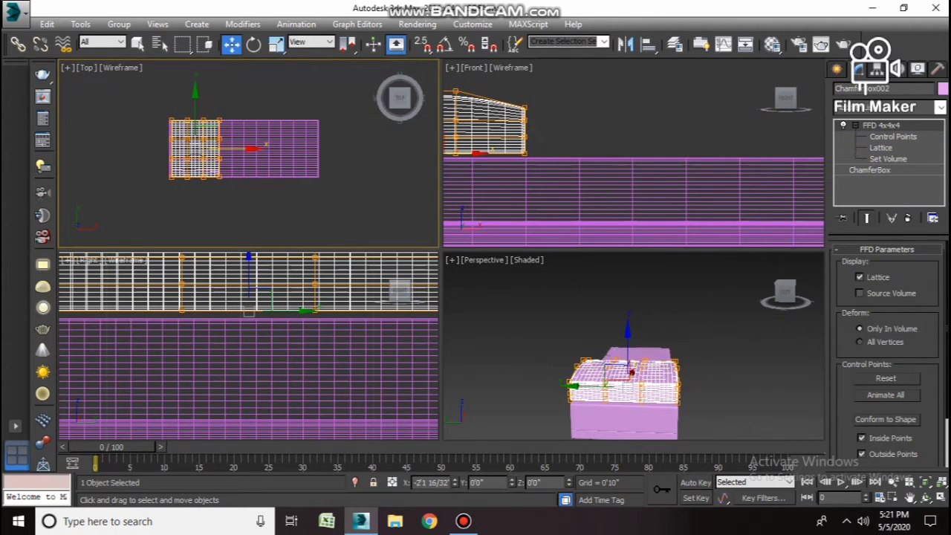
middle_click_drag(520, 134, 587, 148)
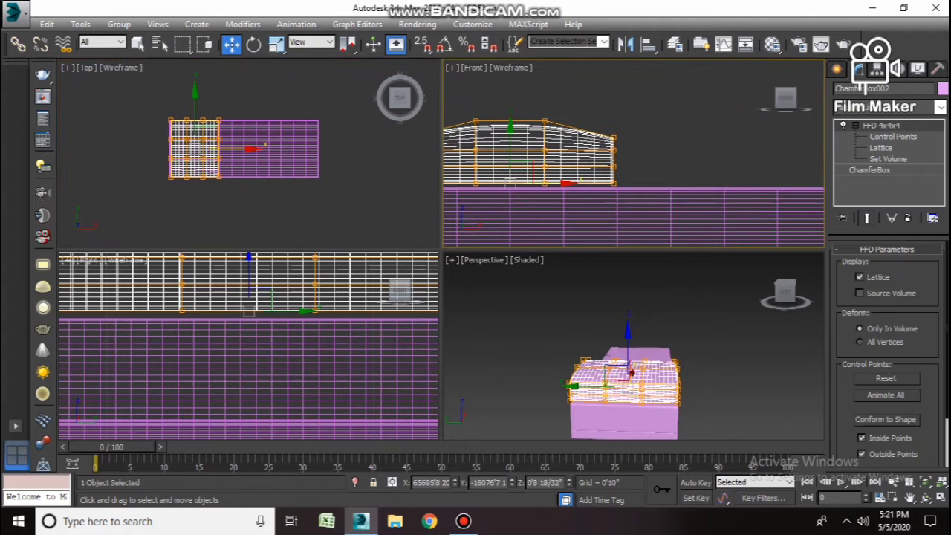
left_click_drag(587, 164, 587, 191)
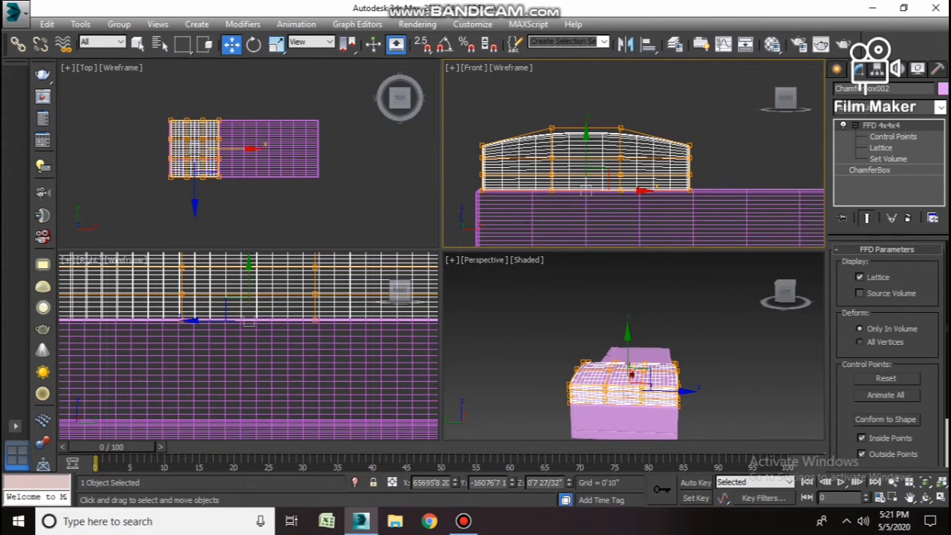
left_click_drag(257, 148, 305, 149, "shift")
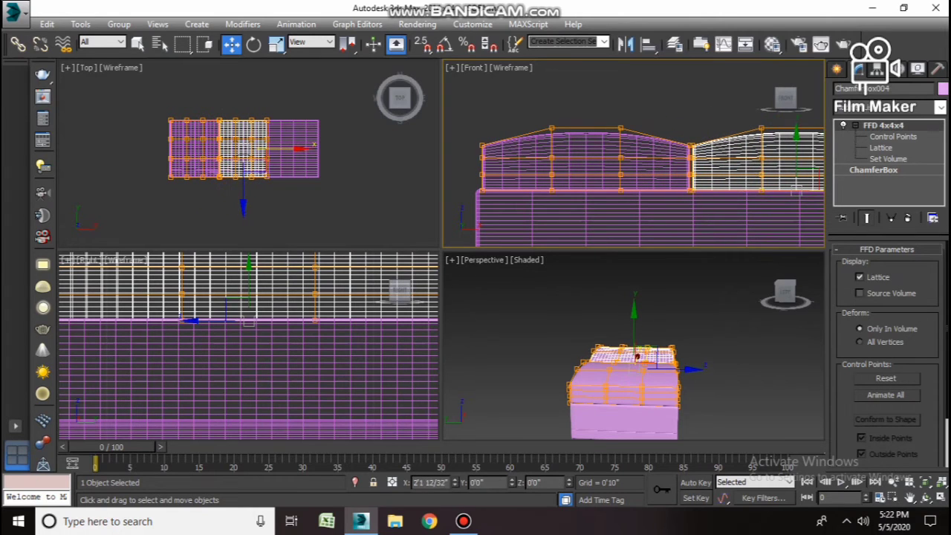
Create the cushion copy as an Instance, then zoom extents in the Front view.
left_click_drag(246, 149, 245, 149, "shift")
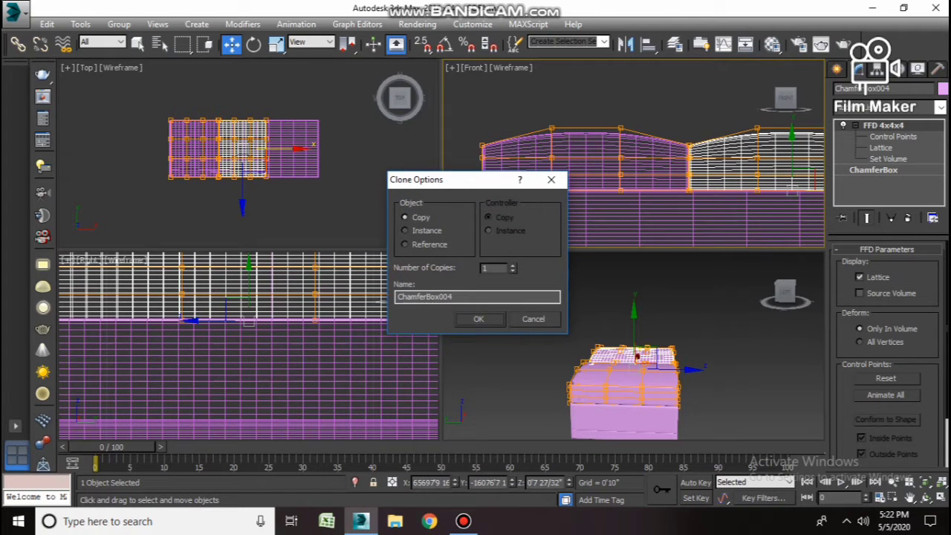
left_click(405, 231)
left_click(478, 319)
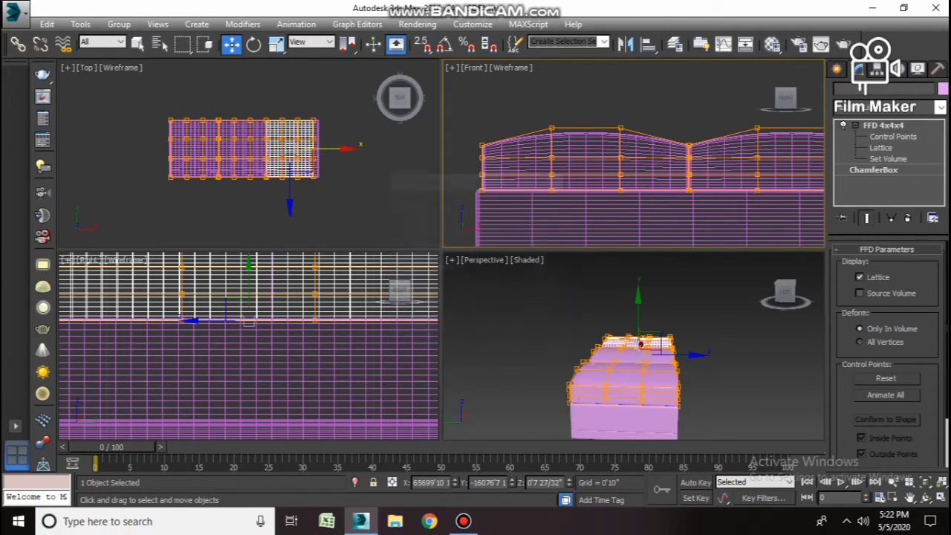
key("z")
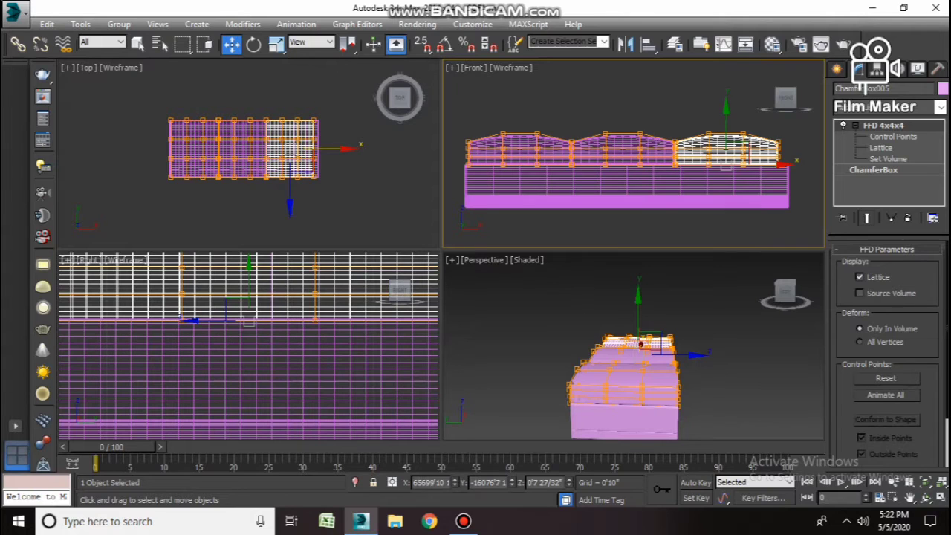
Scale the base box and thin slab to 96% along X, then deselect everything.
key("ctrl+a")
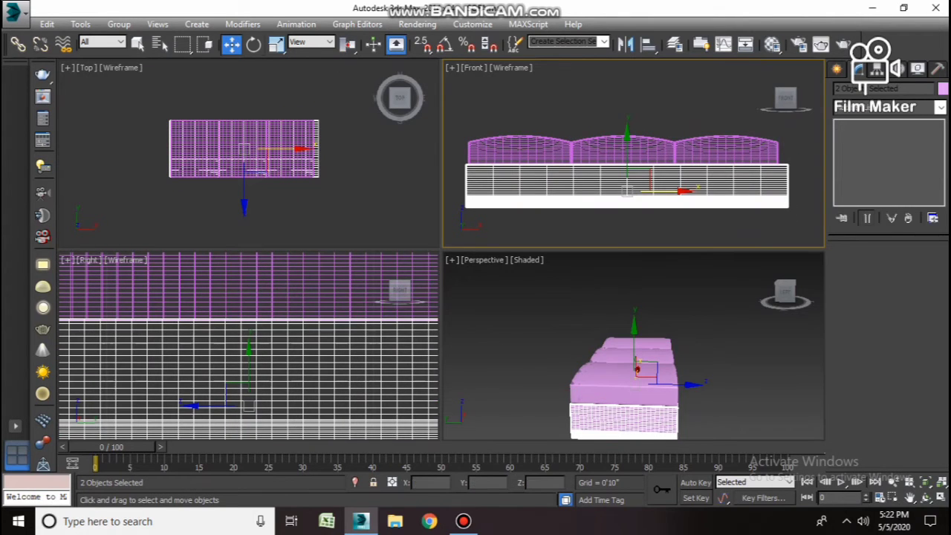
key("r")
key("r")
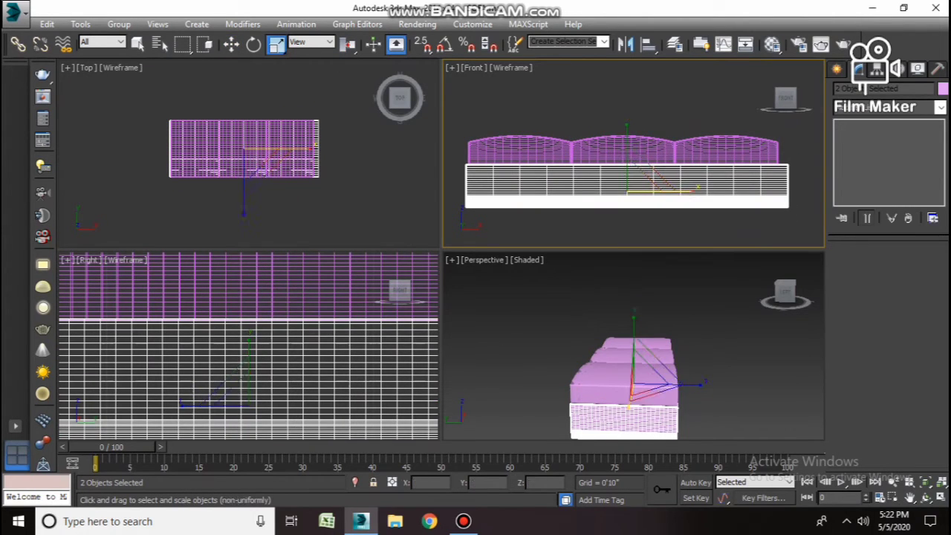
left_click_drag(669, 192, 654, 191)
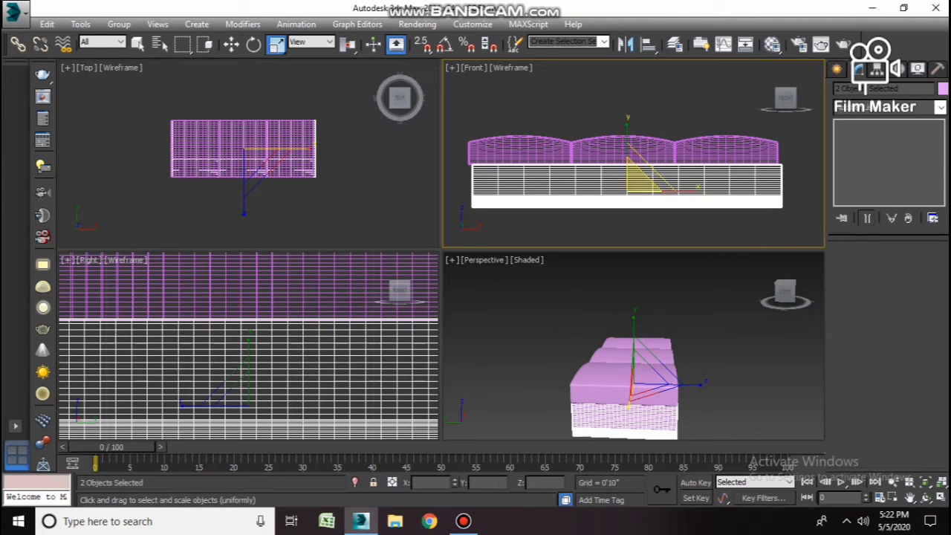
key("w")
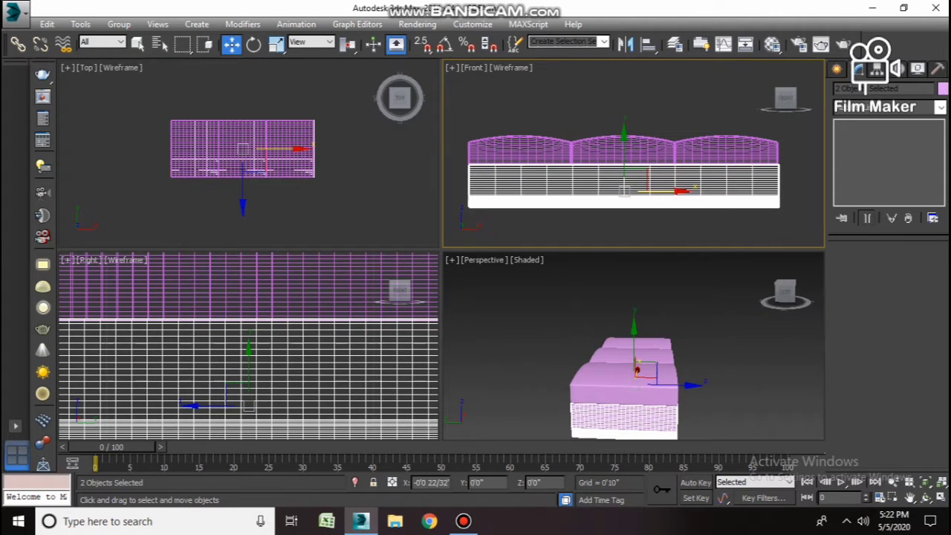
key("ctrl+d")
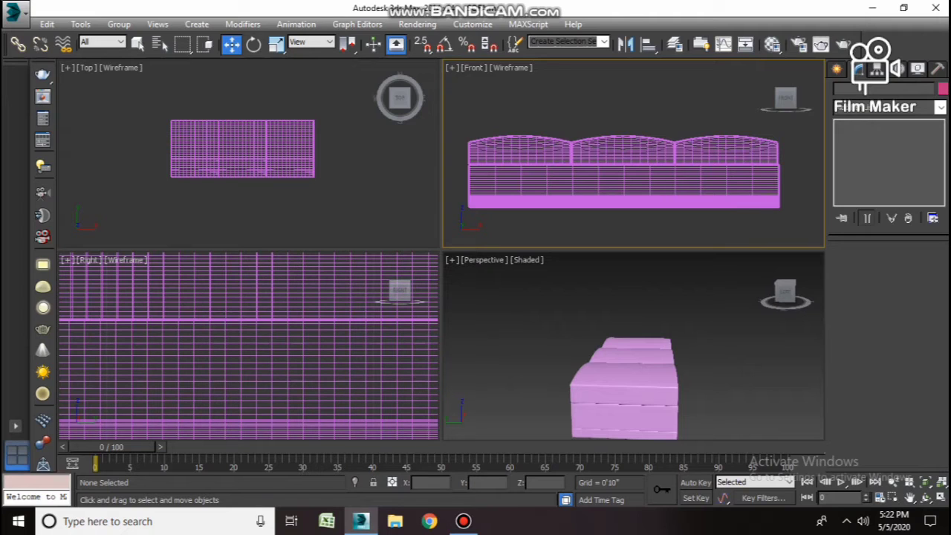
left_click(624, 183)
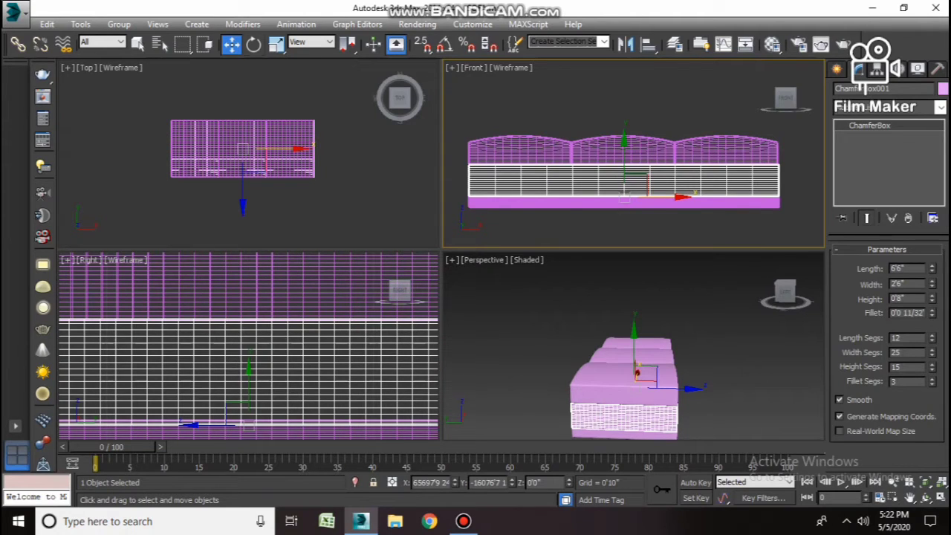
key("ctrl+d")
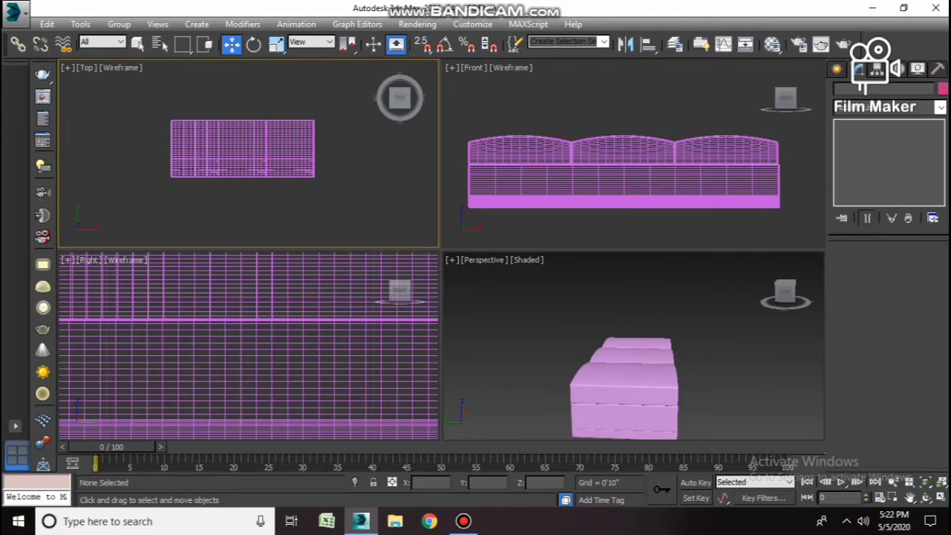
Clone the base box as an independent Copy, set its width to 0'8", and move it back.
left_click(243, 149)
left_click_drag(243, 118, 243, 91, "shift")
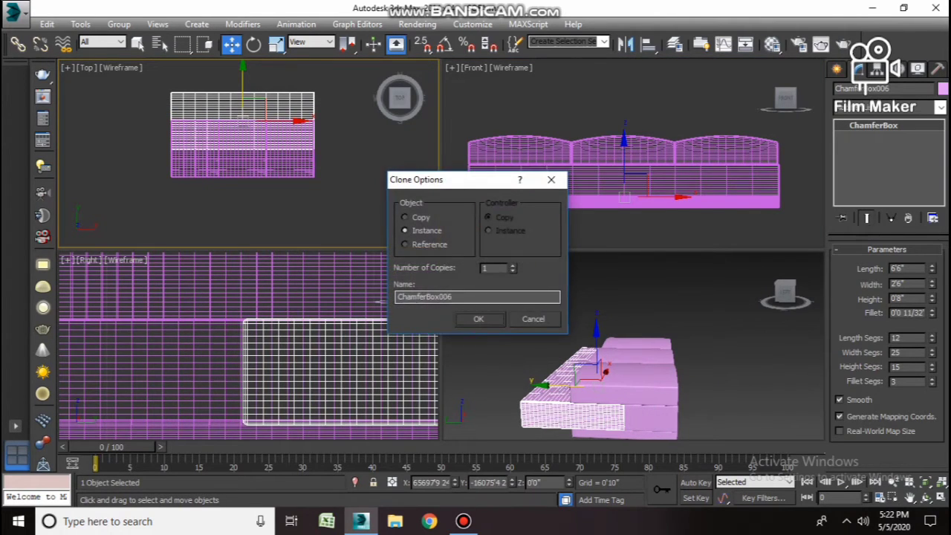
left_click(406, 217)
left_click(478, 318)
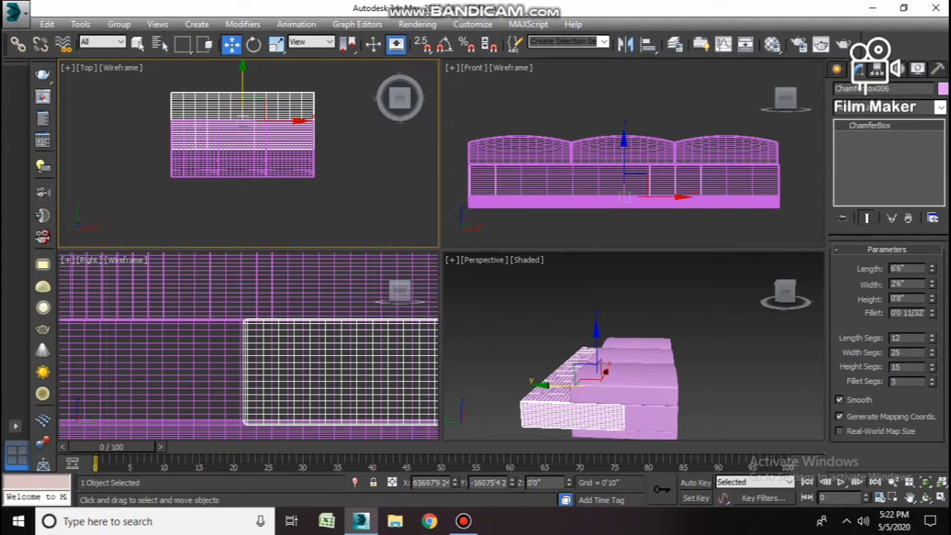
double_click(899, 284)
type("8")
key("Return")
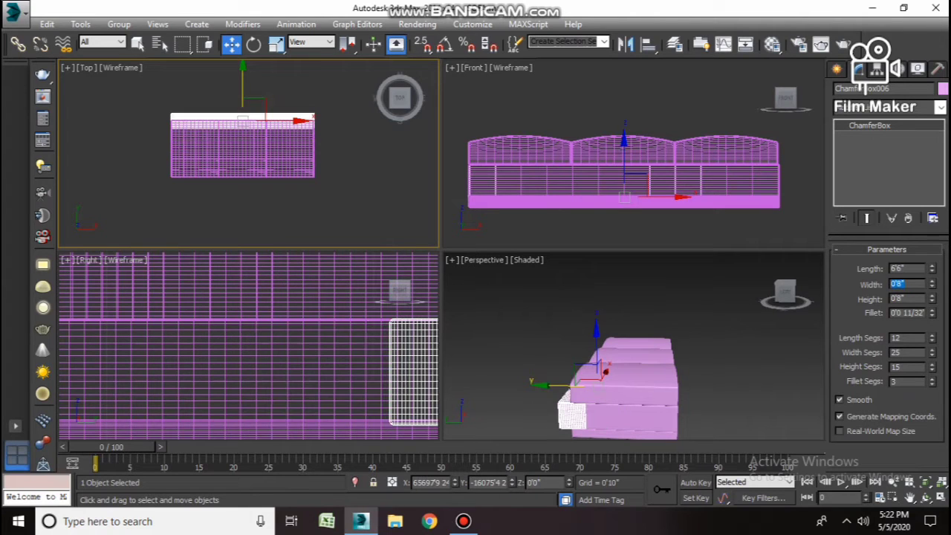
left_click_drag(242, 118, 243, 112)
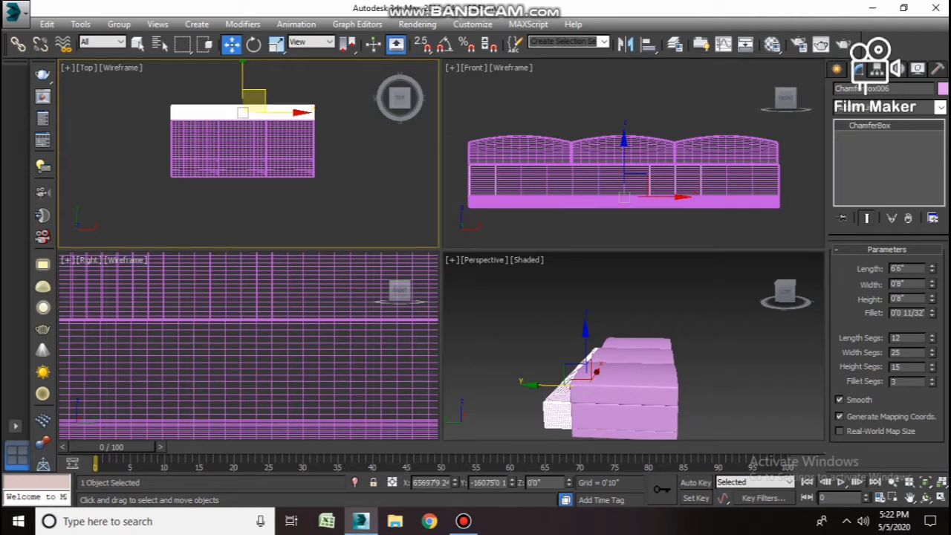
Set the back panel's height to 2'0" and lower it behind the seat.
left_click(907, 298)
type("2")
key("Return")
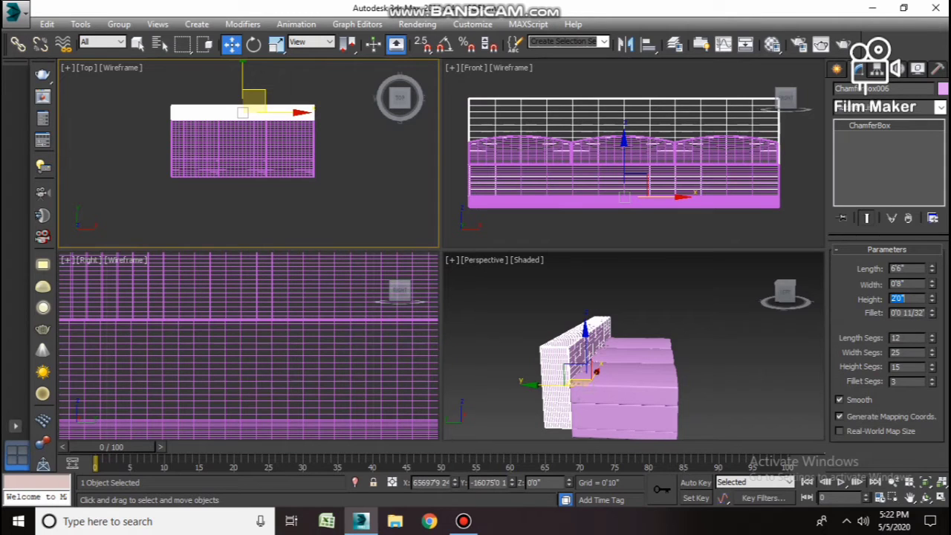
left_click_drag(637, 183, 637, 194)
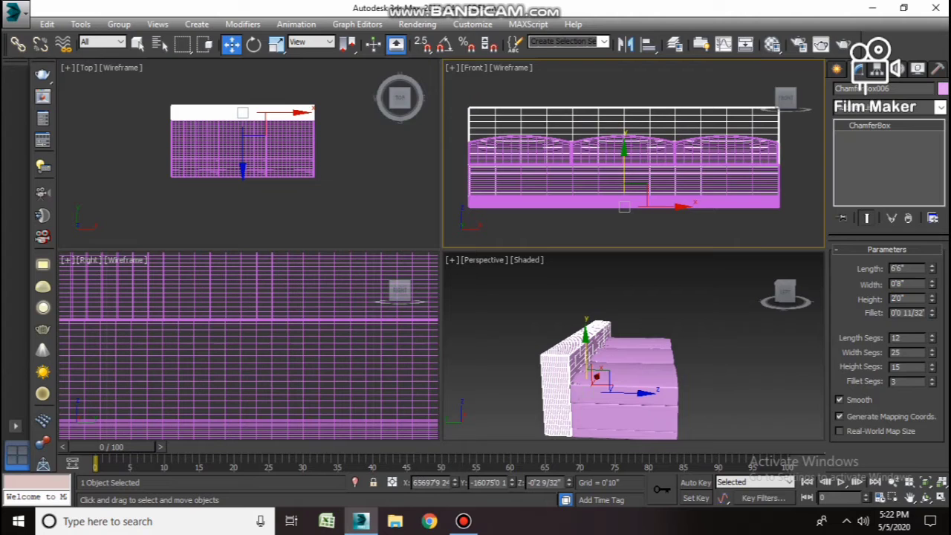
left_click(267, 100)
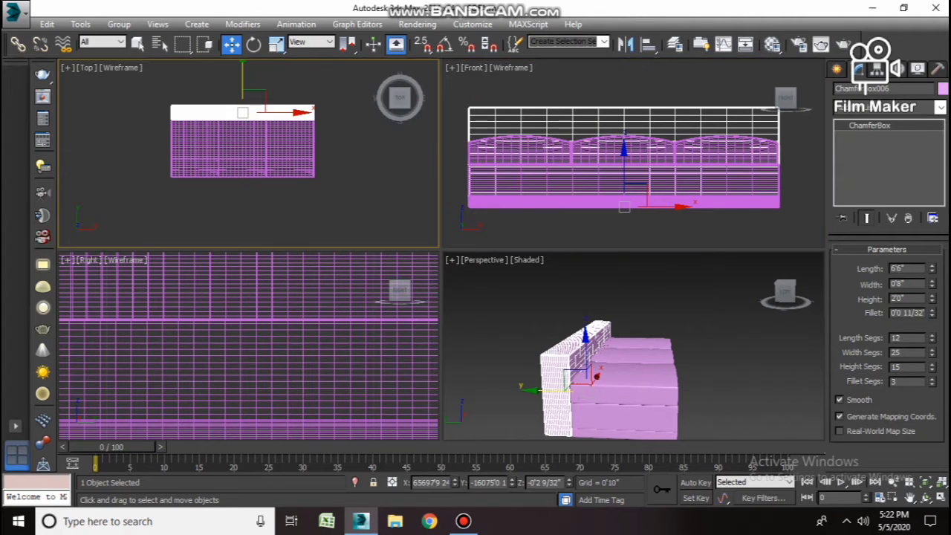
left_click(254, 44)
scroll(238, 79, "up", 4)
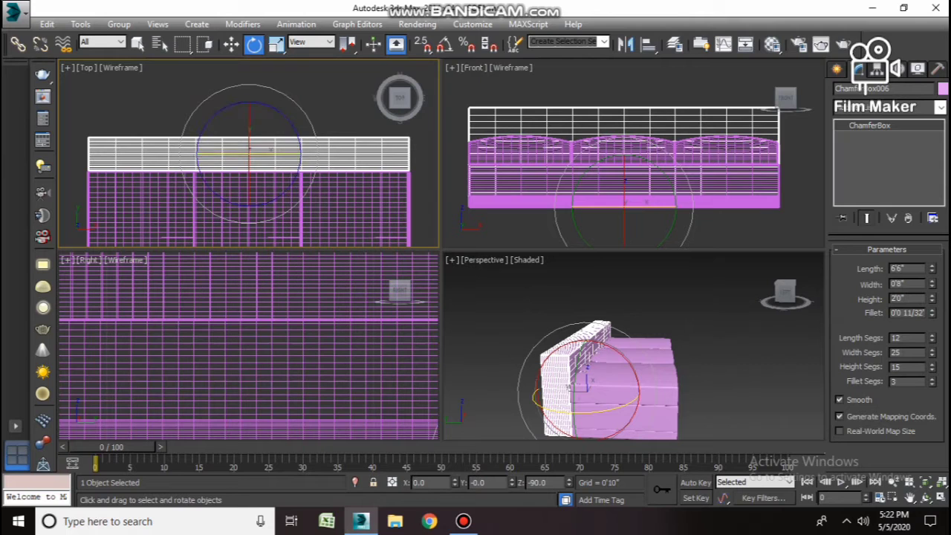
With Angle Snap on, Shift-rotate a 90° copy of the back panel in the Top view.
left_click(445, 44)
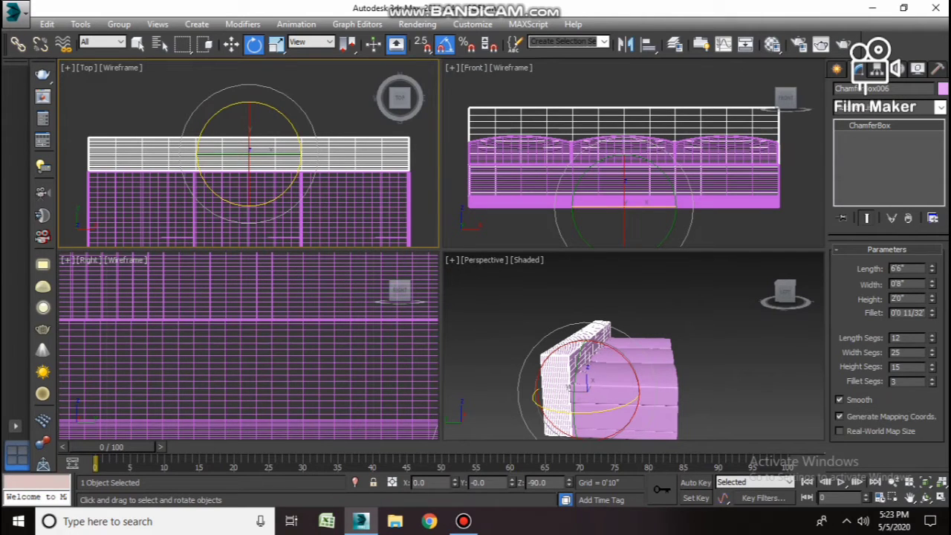
left_click_drag(300, 152, 288, 195, "shift")
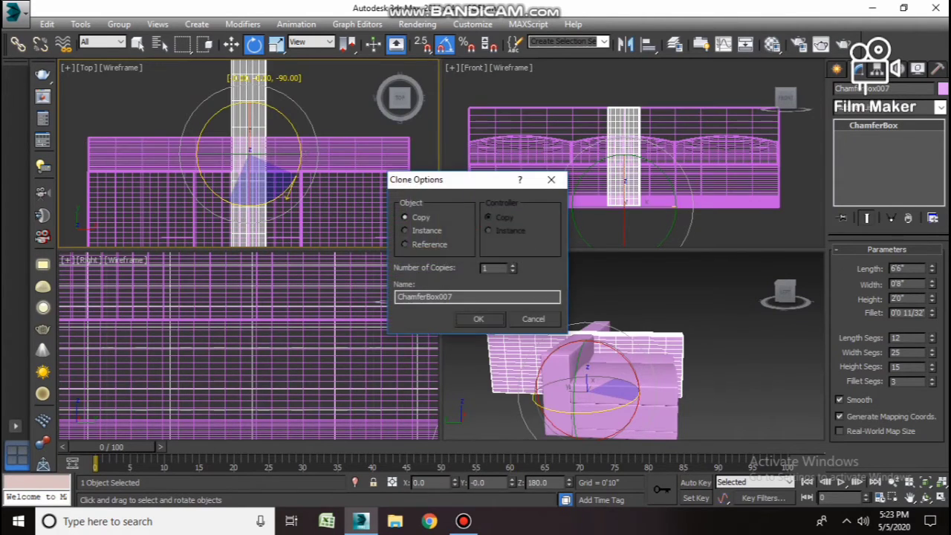
left_click(479, 319)
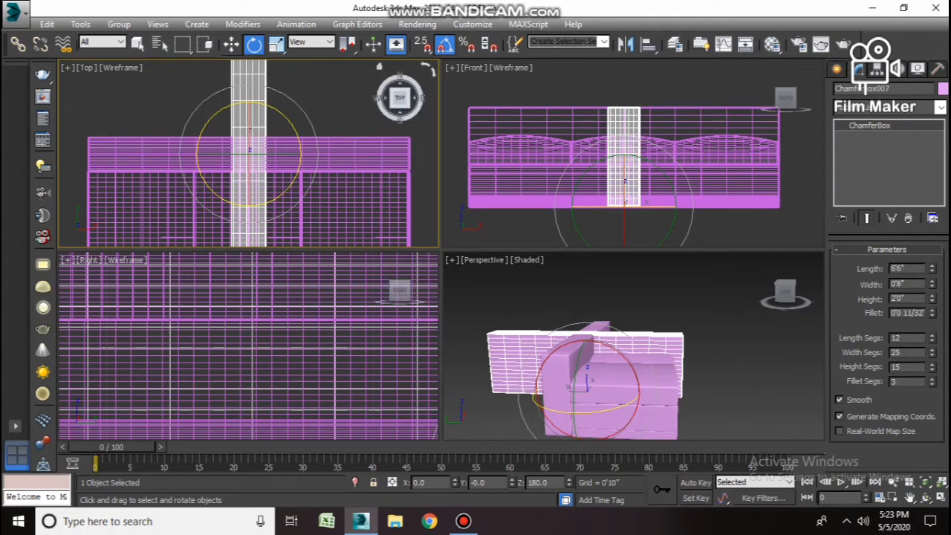
left_click(231, 44)
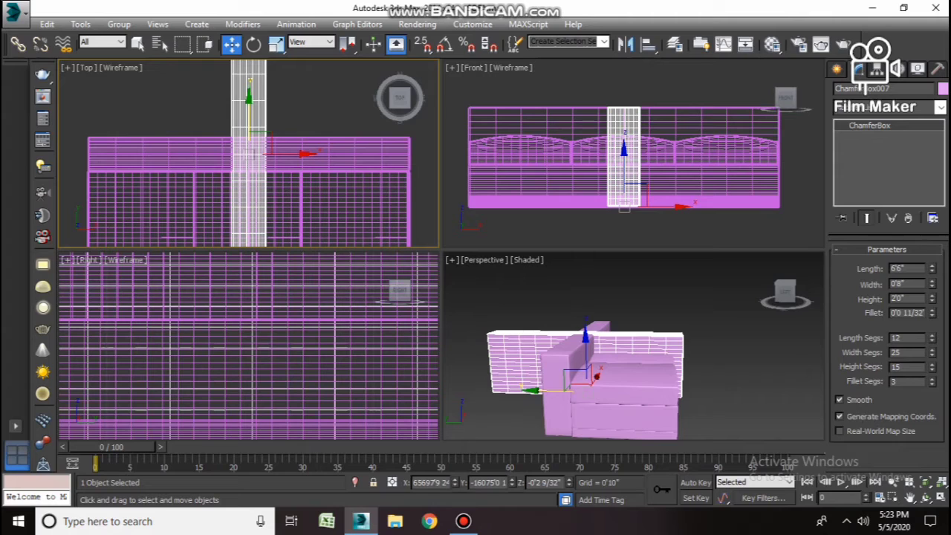
Give ChamferBox007 a 2'6" Length, restoring its Width to 0'8" after a mistaken entry.
double_click(899, 284)
type("2")
type("'6")
key("Return")
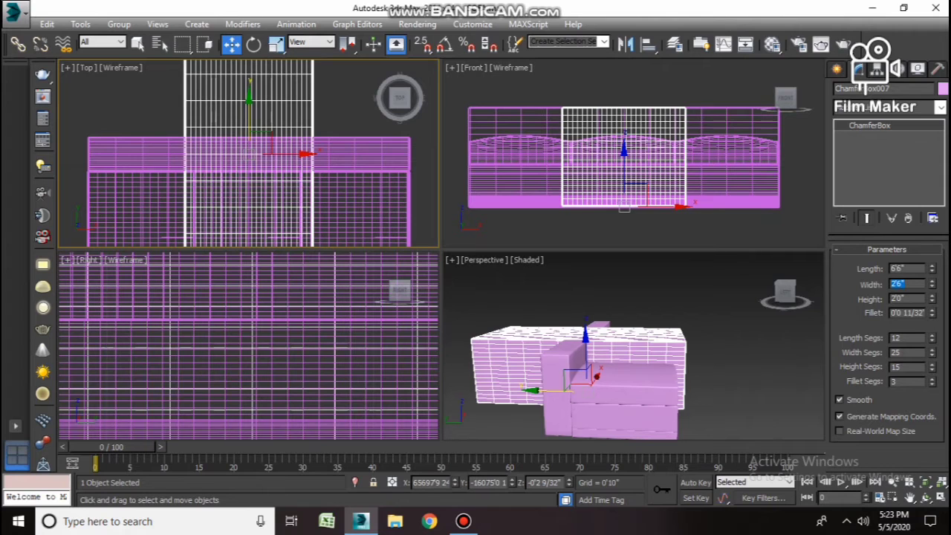
scroll(321, 189, "down", 5)
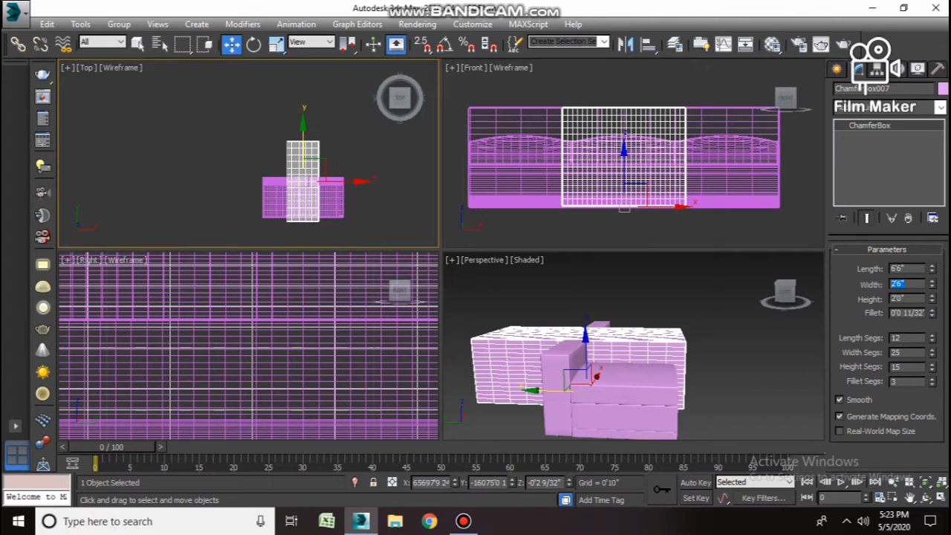
type("8")
key("Return")
left_click(906, 269)
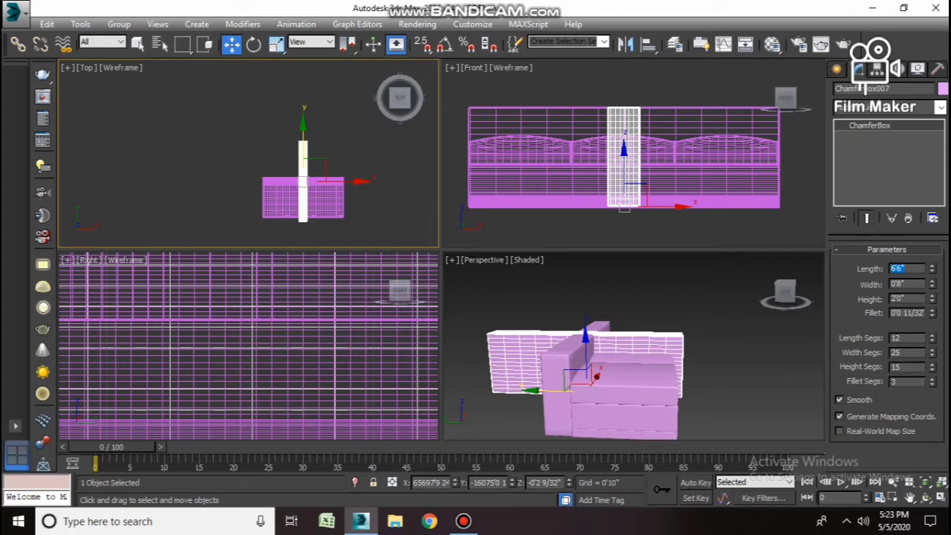
type("2'")
type("6")
key("Return")
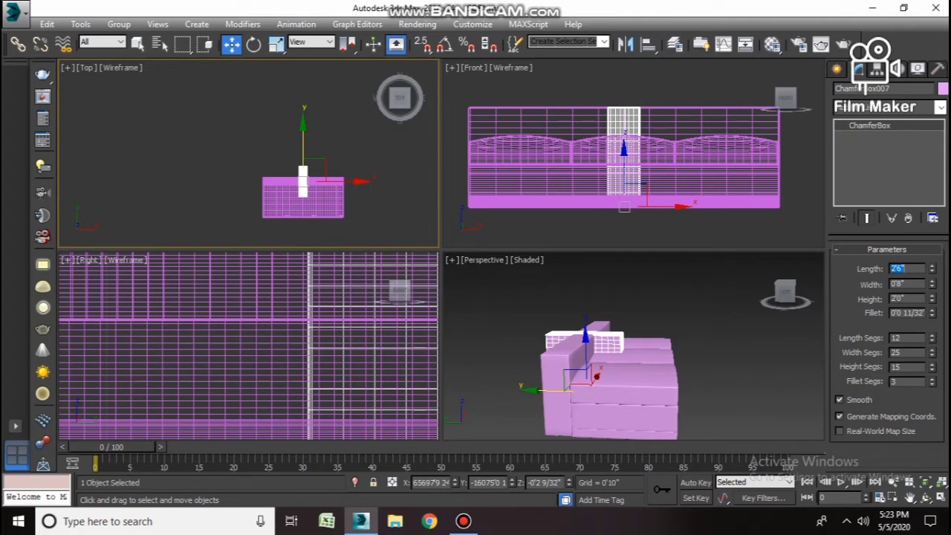
Slide the crosswise panel to the sofa's right end and lengthen it to cover the seat depth.
left_click_drag(334, 181, 380, 181)
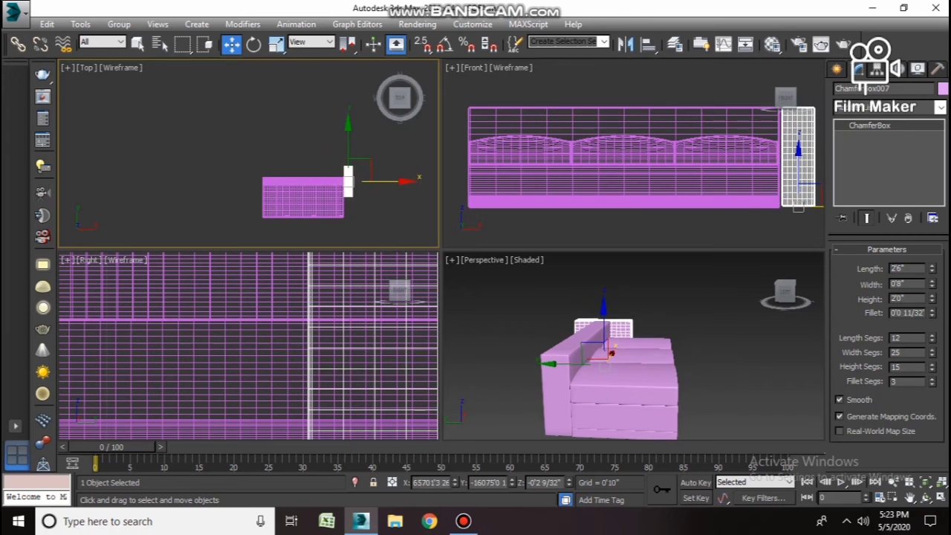
left_click_drag(348, 149, 348, 179)
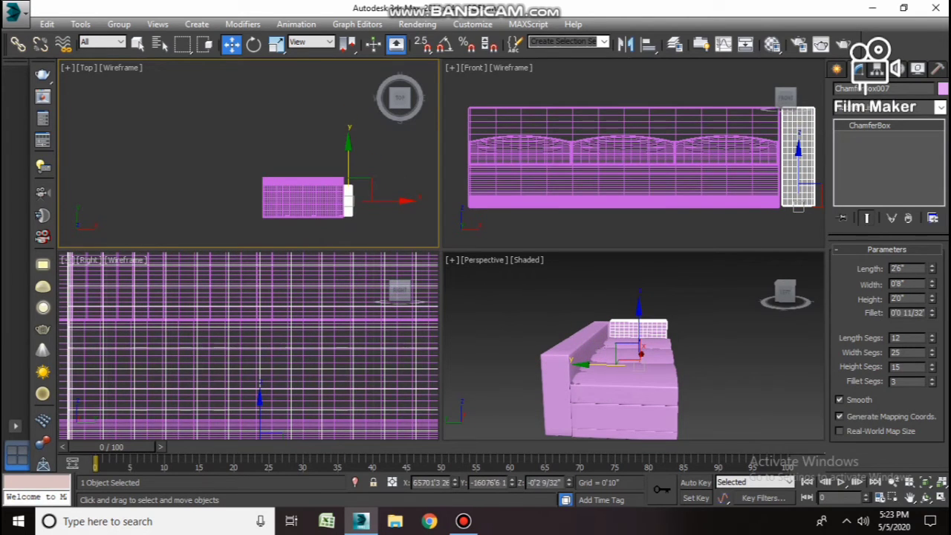
left_click_drag(932, 268, 932, 252)
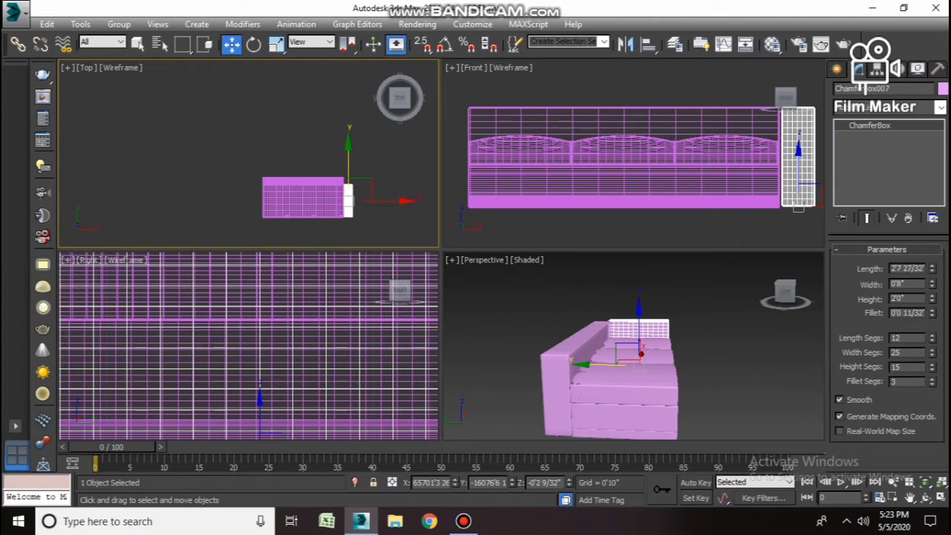
scroll(357, 199, "up", 2)
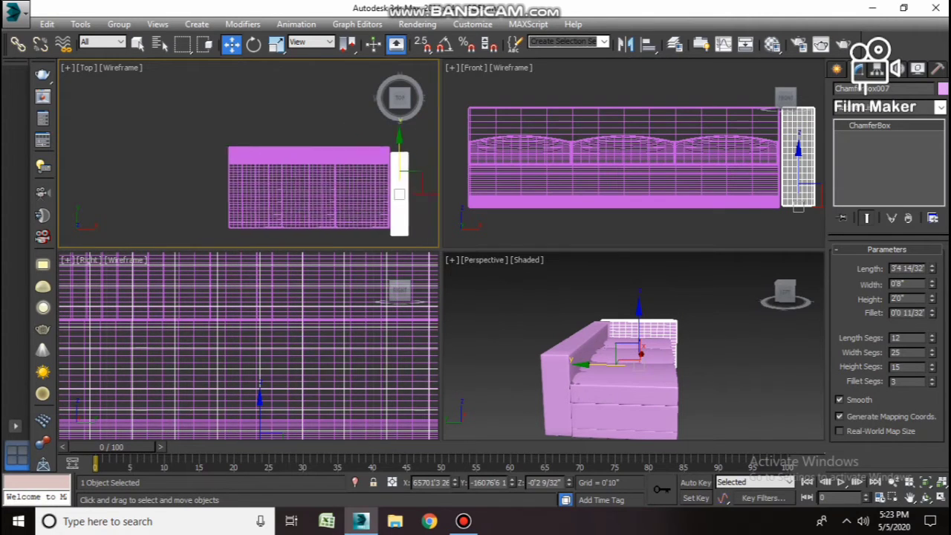
scroll(356, 200, "up", 2)
Fine-tune the arm to about 3'3 20/32" long, aligned with the back and seat, and drag a copy leftward.
left_click_drag(340, 178, 339, 172)
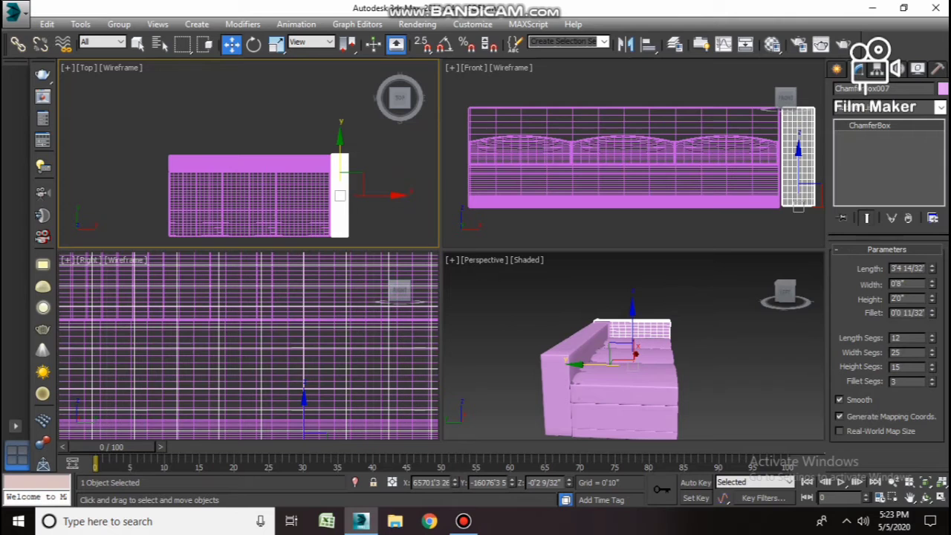
left_click_drag(932, 268, 932, 274)
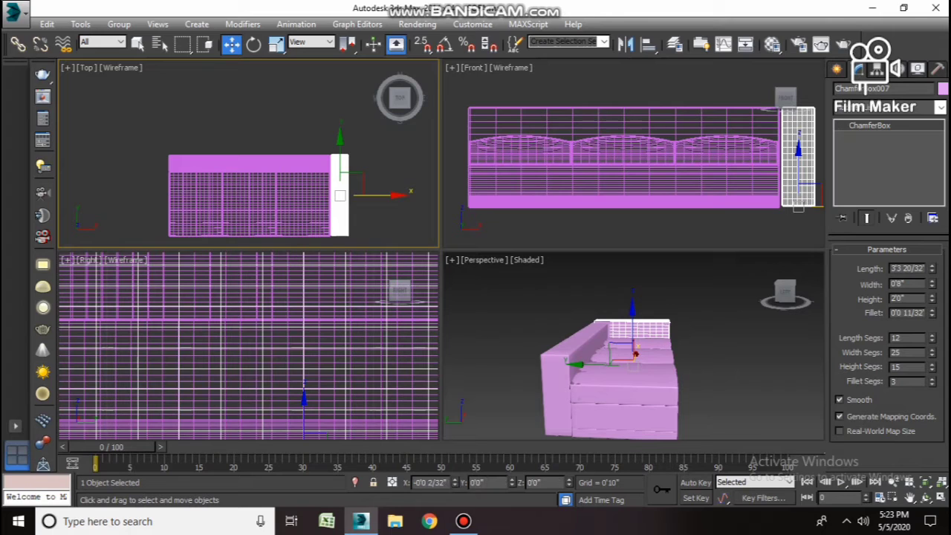
left_click_drag(797, 152, 795, 152)
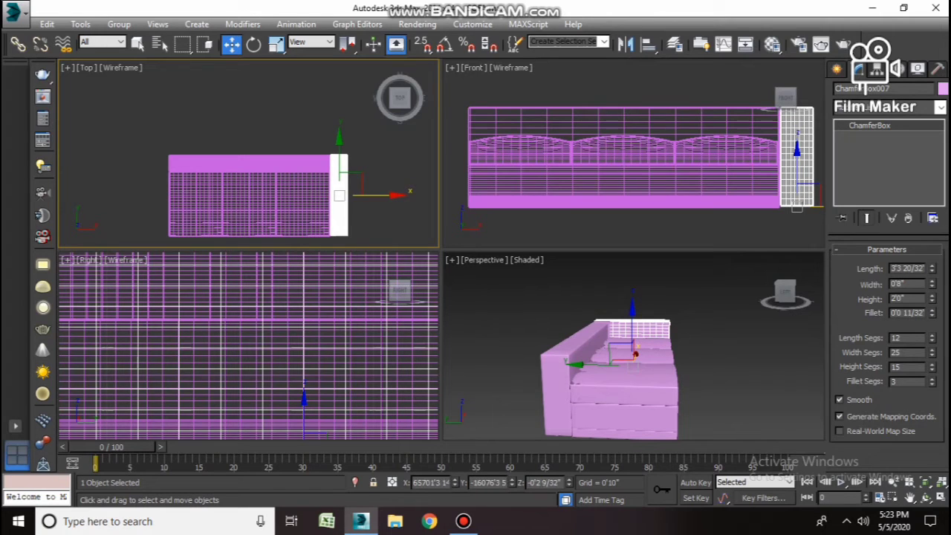
left_click_drag(315, 432, 305, 432)
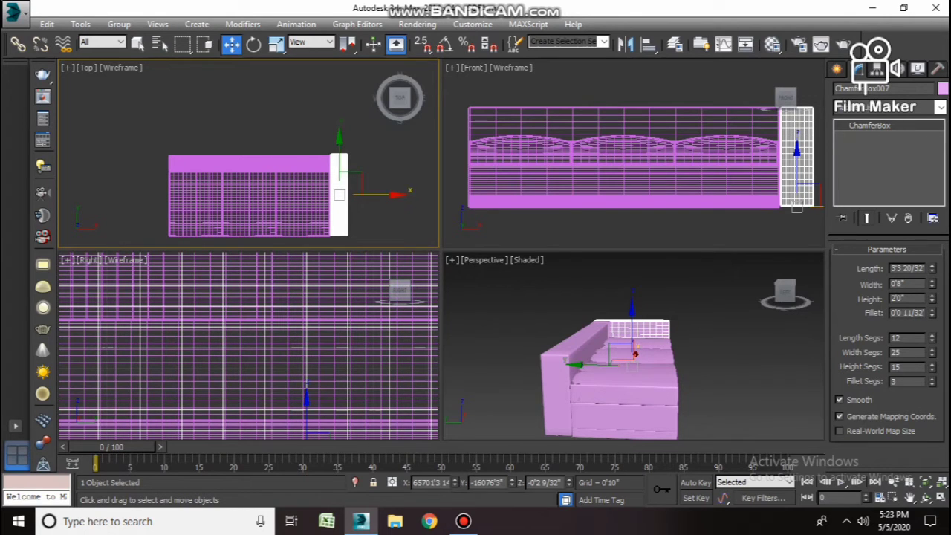
left_click_drag(350, 195, 160, 195, "shift")
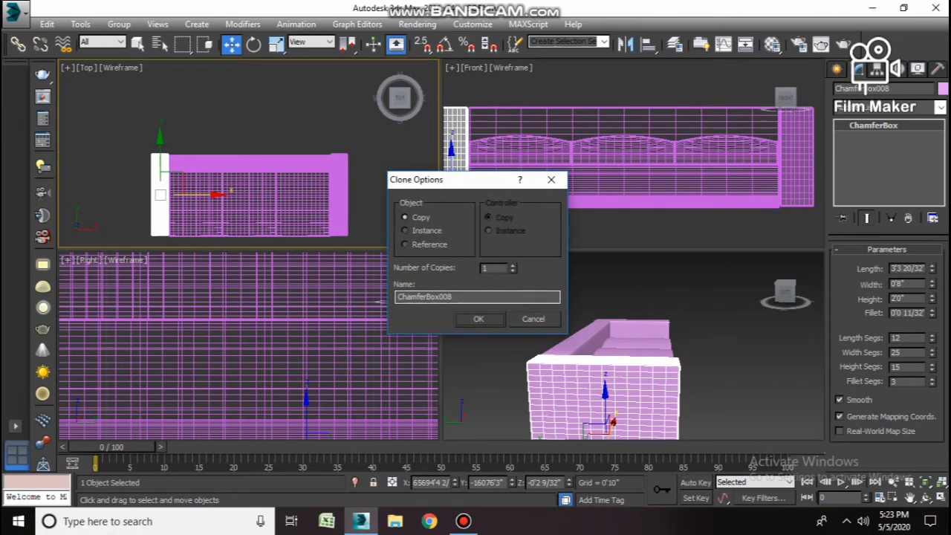
Place the cloned arm ChamferBox008 at the left end, then frame all eight sofa pieces.
key("Return")
left_click(520, 335)
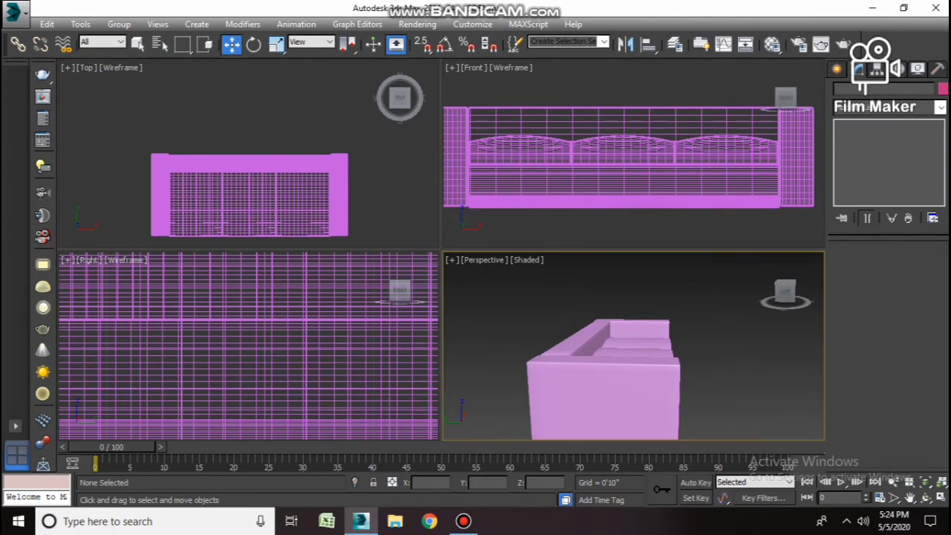
scroll(520, 334, "up", 5)
scroll(688, 386, "down", 2)
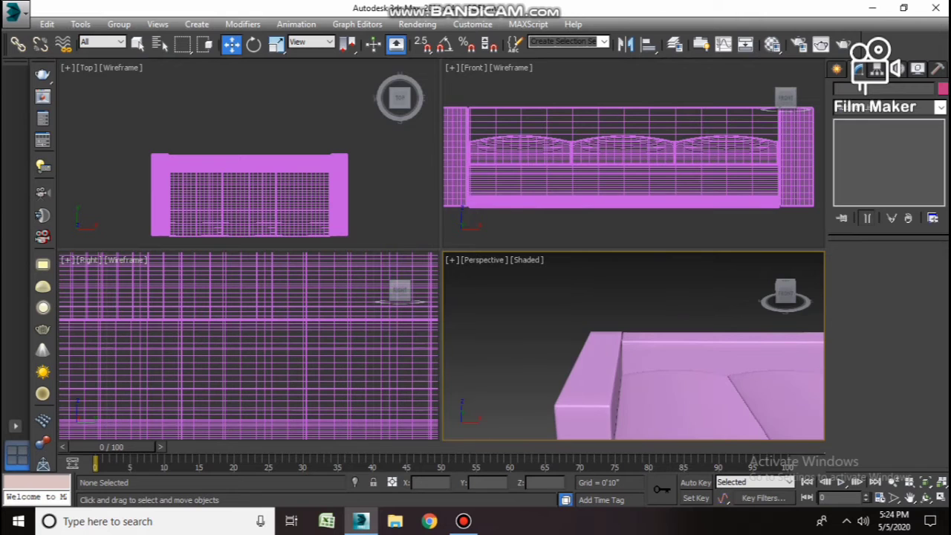
left_click_drag(409, 175, 342, 189)
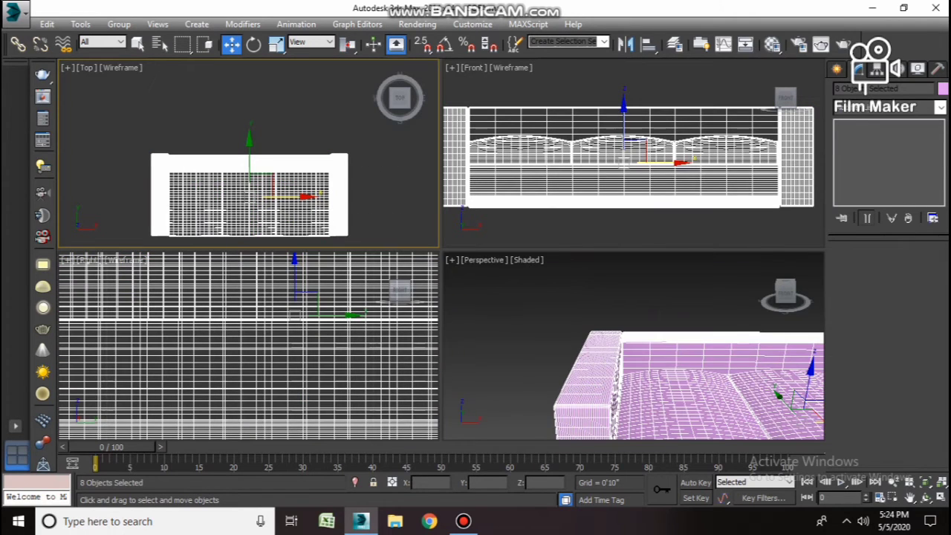
key("z")
key("ctrl+d")
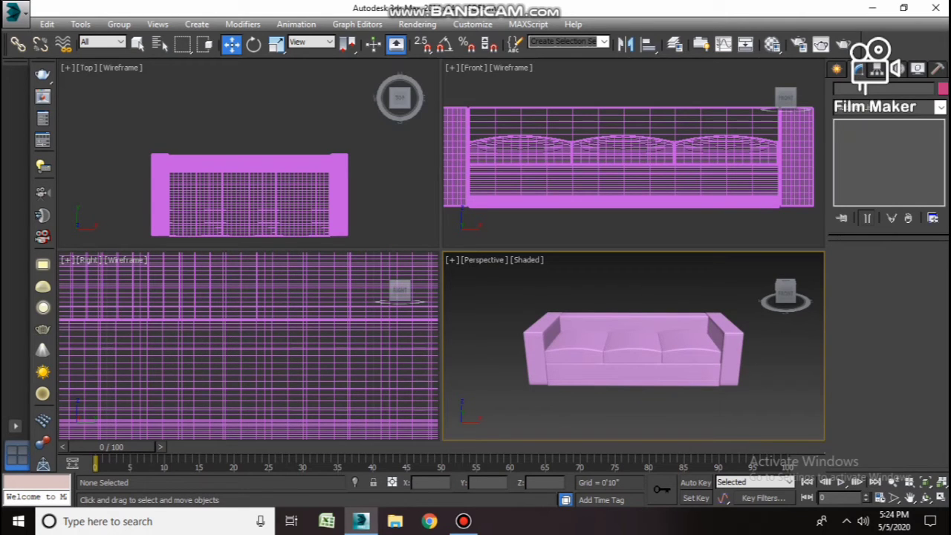
scroll(350, 153, "down", 4)
Select the whole eight-piece sofa, clone it 3 times to the right, and delete the extra copy.
left_click_drag(365, 149, 338, 179)
scroll(327, 179, "down", 2)
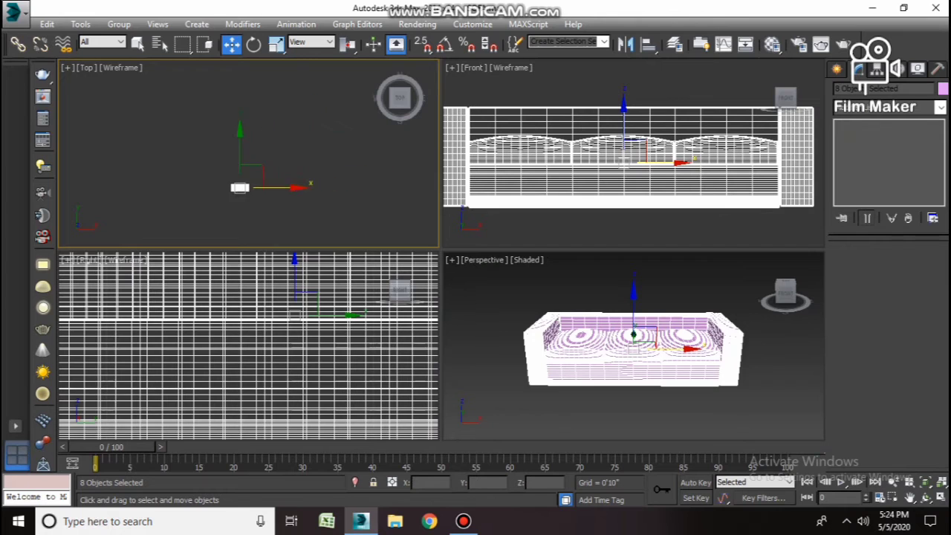
scroll(248, 188, "up", 1)
scroll(249, 188, "up", 2)
scroll(248, 188, "up", 2)
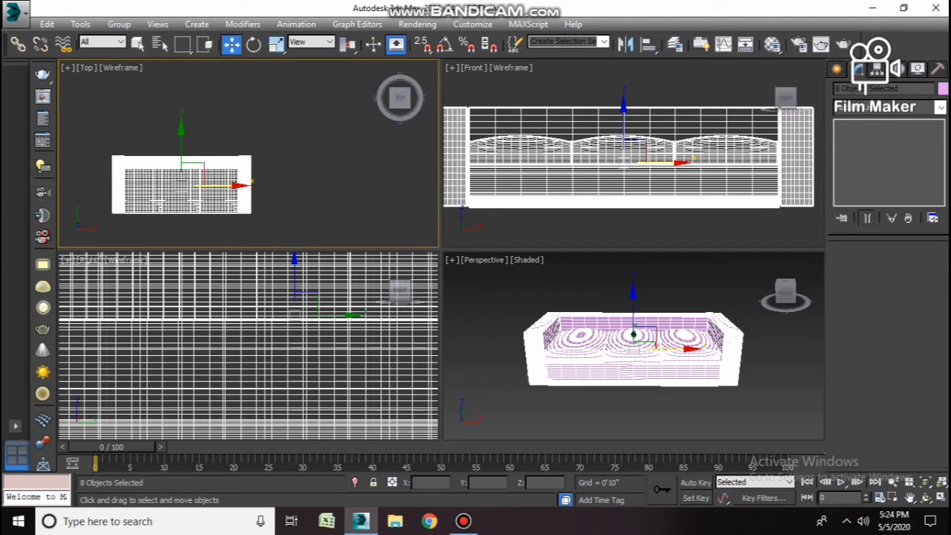
left_click_drag(223, 185, 367, 186, "shift")
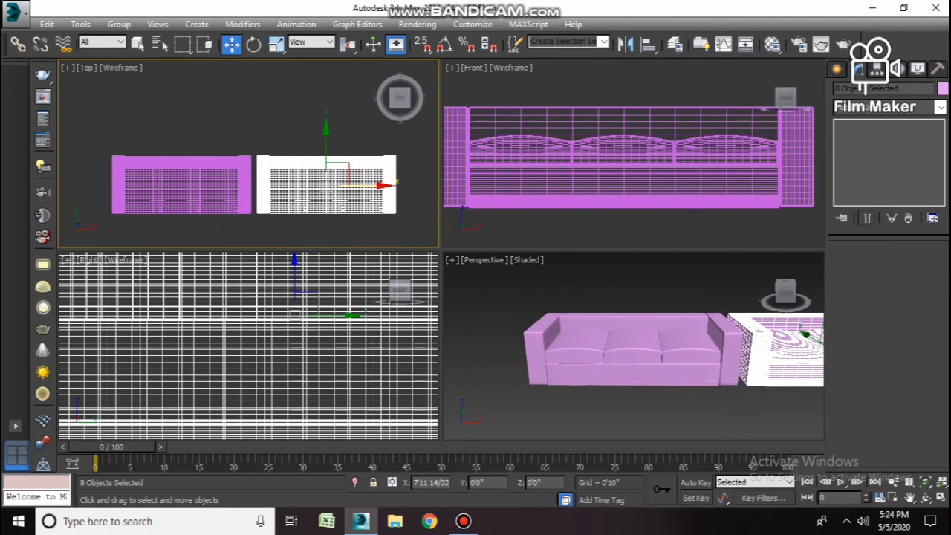
left_click(407, 231)
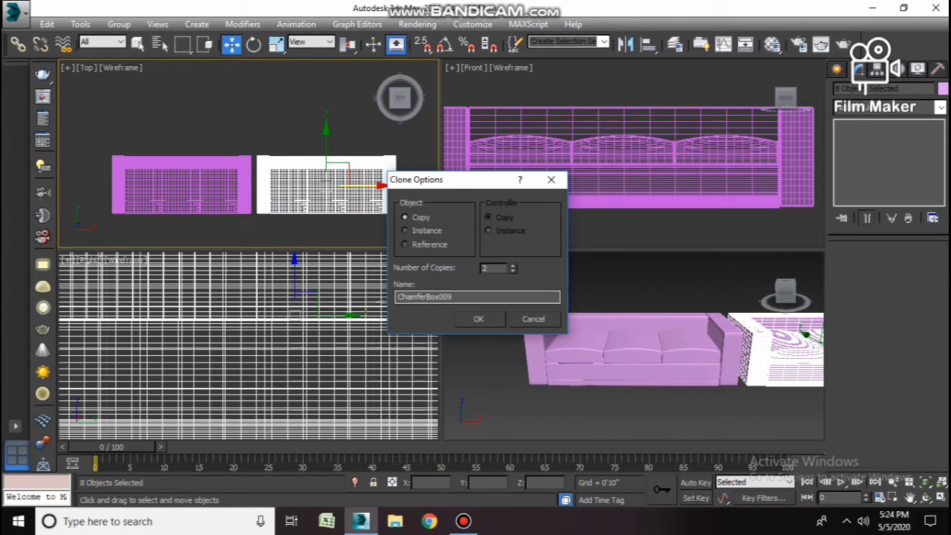
type("3")
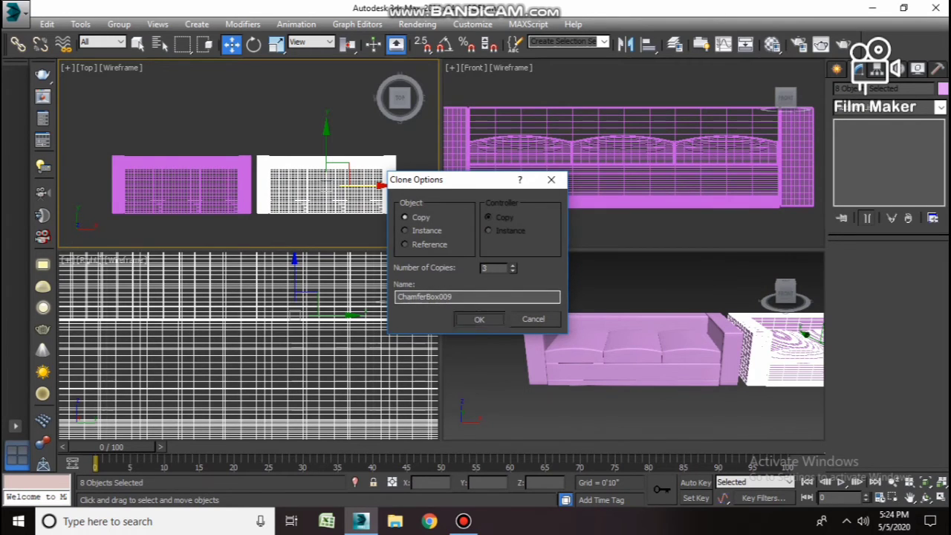
key("Return")
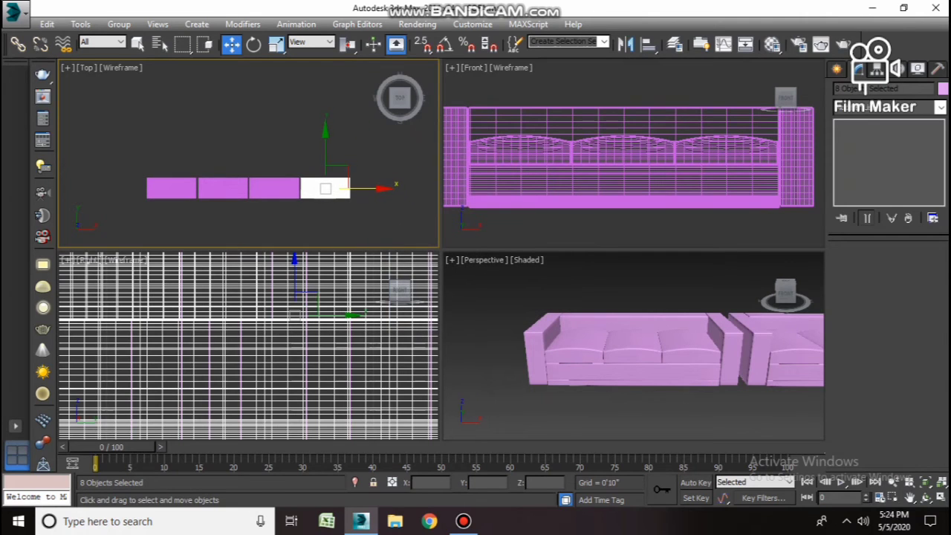
key("Delete")
left_click(223, 184)
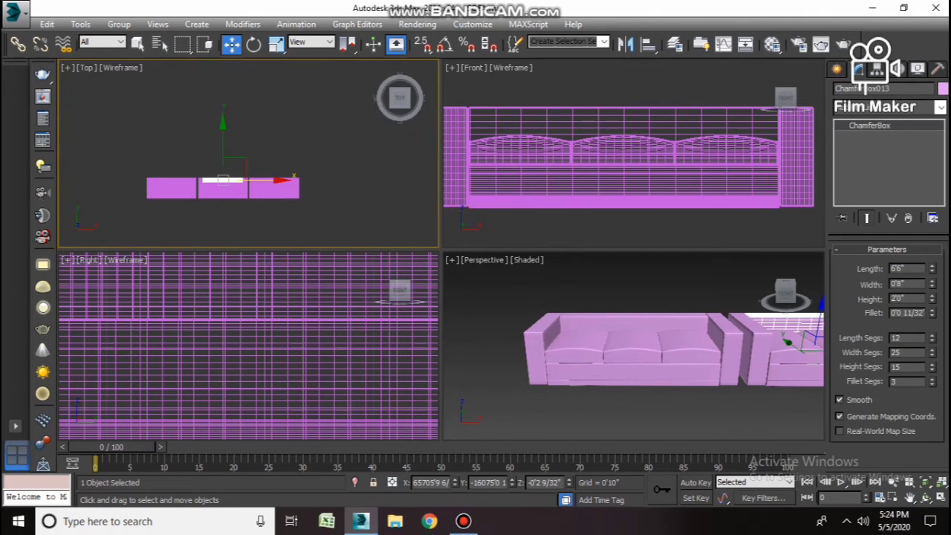
Add an FFD 4x4x4 modifier to the middle sofa's backrest and enter its Control Points level.
key("z")
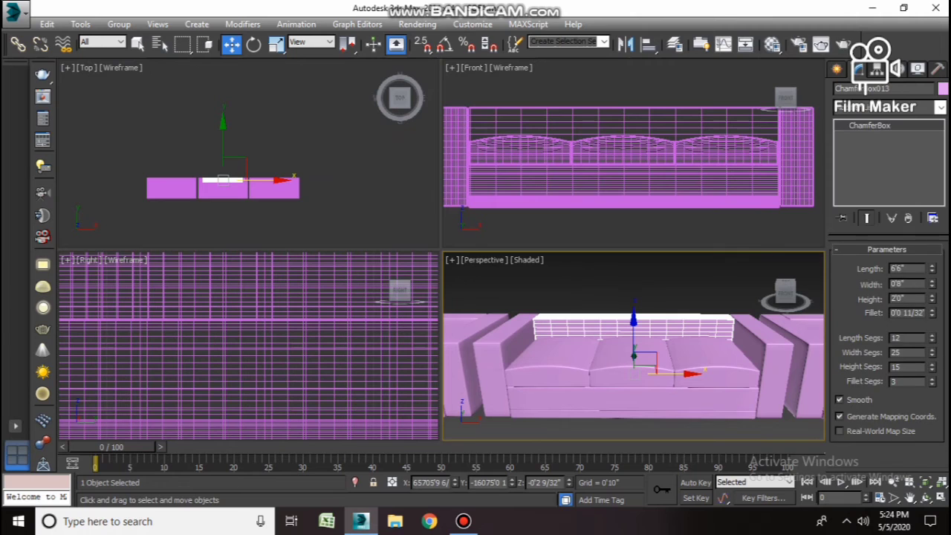
left_click(941, 107)
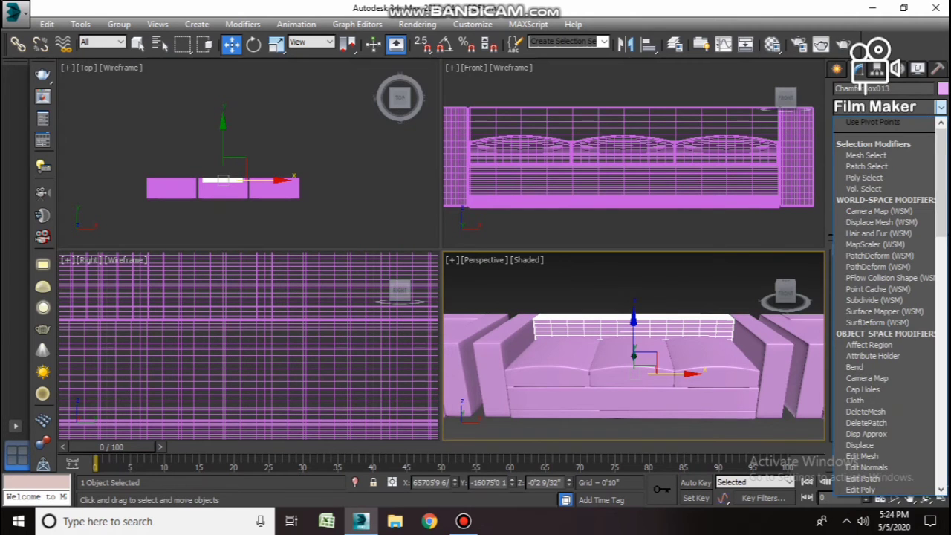
scroll(884, 297, "down", 5)
left_click(865, 152)
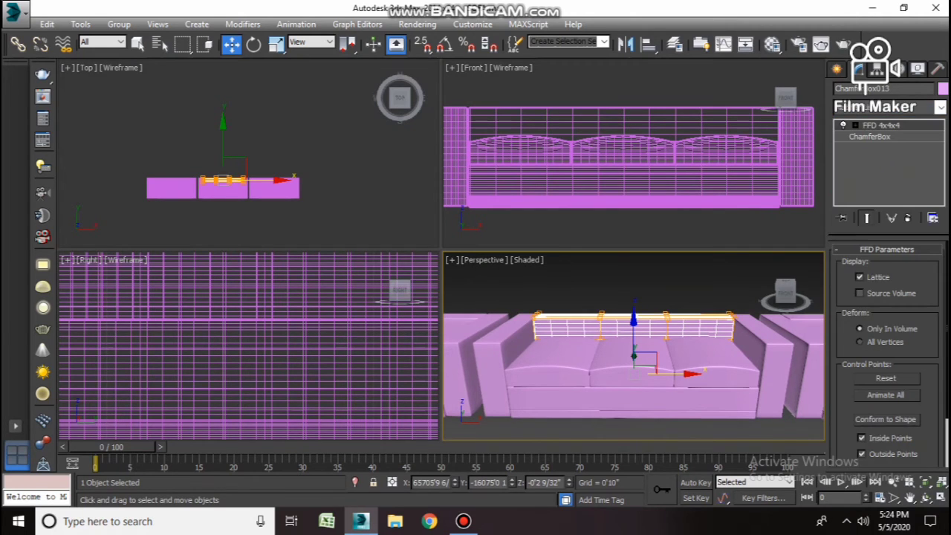
left_click(855, 125)
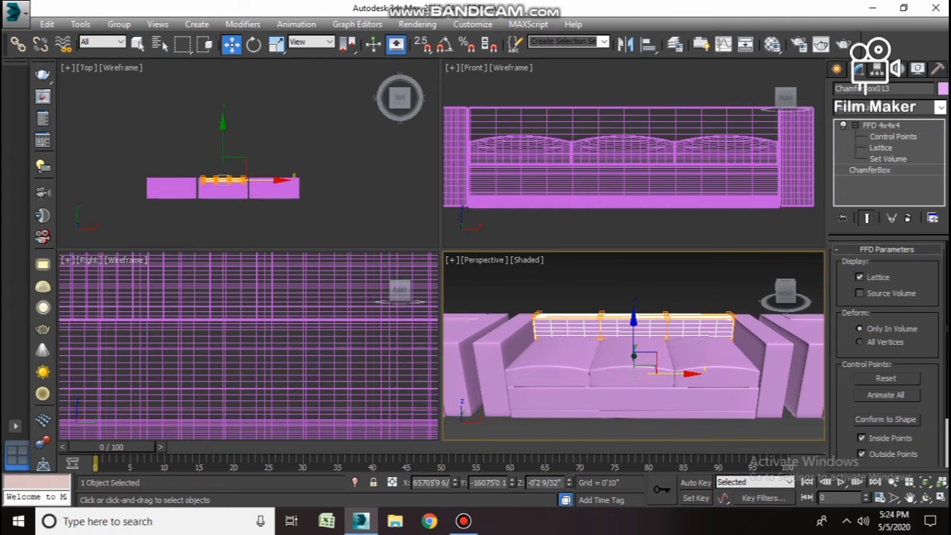
left_click(893, 137)
Raise the top middle lattice points to arch the backrest, then exit control-point editing.
scroll(632, 149, "down", 3)
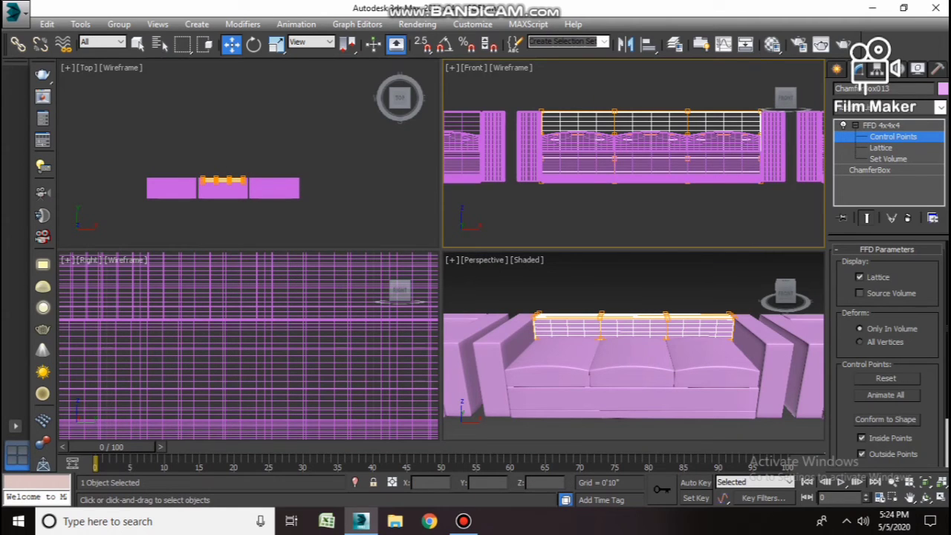
mouse_move(599, 99)
left_mouse_down()
mouse_move(701, 117)
mouse_move(651, 81)
left_mouse_up()
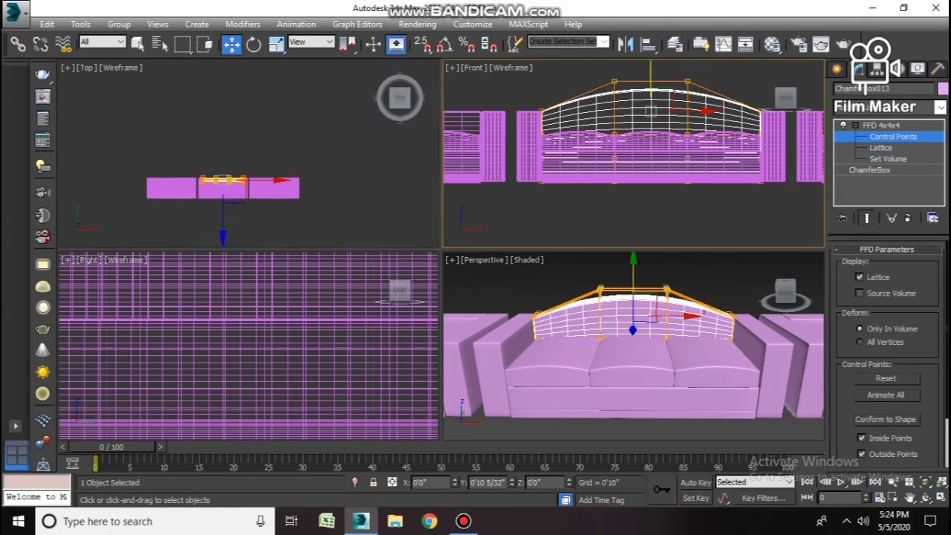
key("ctrl+d")
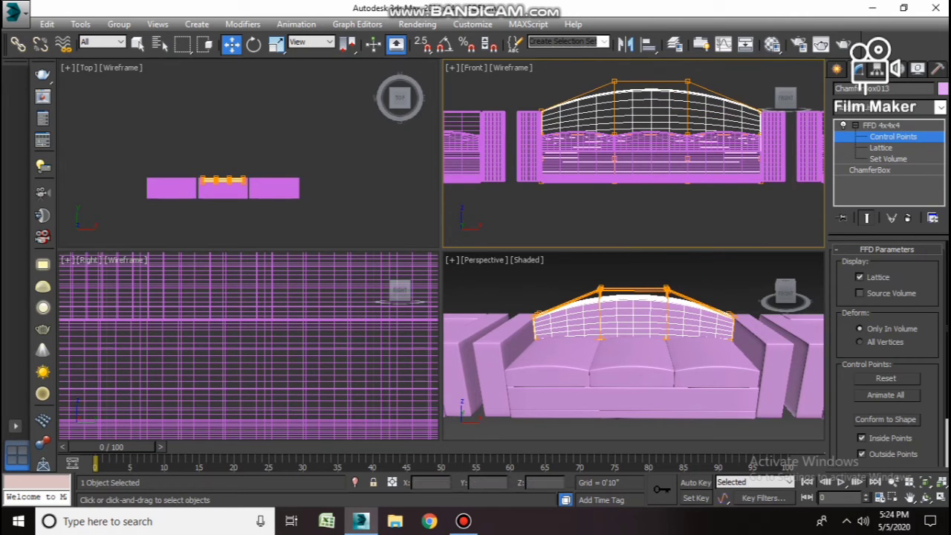
left_click(881, 125)
scroll(632, 148, "down", 3)
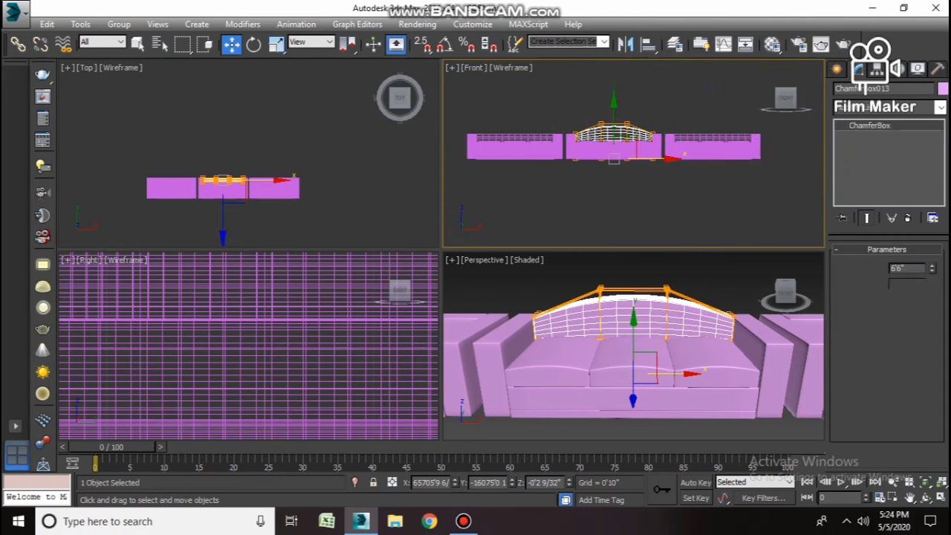
left_click(714, 145)
left_click(940, 107)
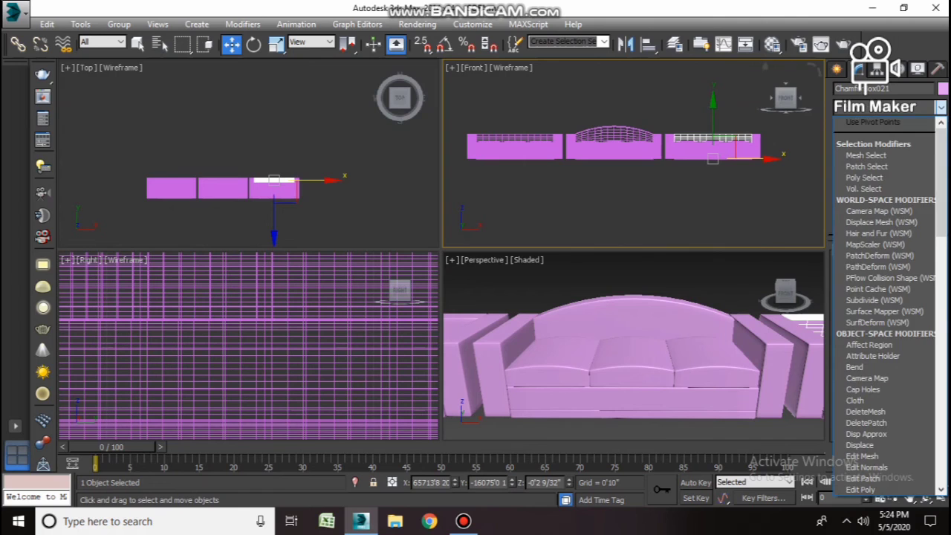
Add an FFD 4x4x4 to the right-hand backrest and enter its Control Points level.
key("f")
key("Return")
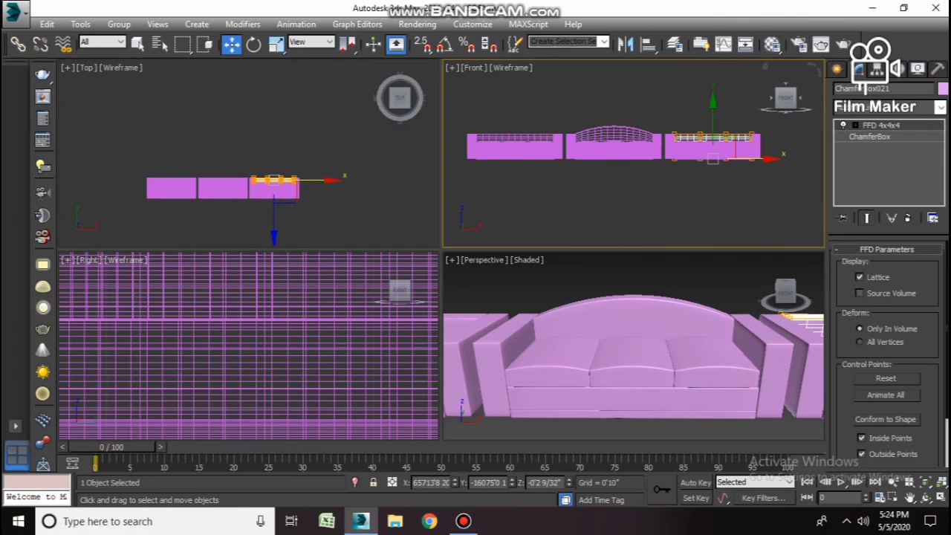
left_click(856, 125)
left_click(894, 136)
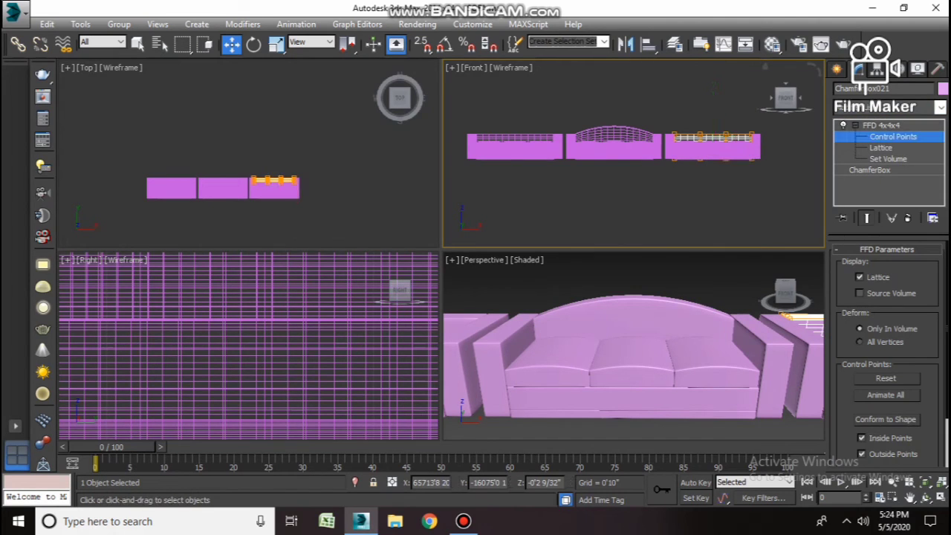
Move the top lattice points to bend the backrest into a wave peaking toward its right end.
scroll(721, 128, "up", 3)
mouse_move(751, 121)
left_mouse_down()
mouse_move(710, 138)
mouse_move(729, 89)
left_mouse_up()
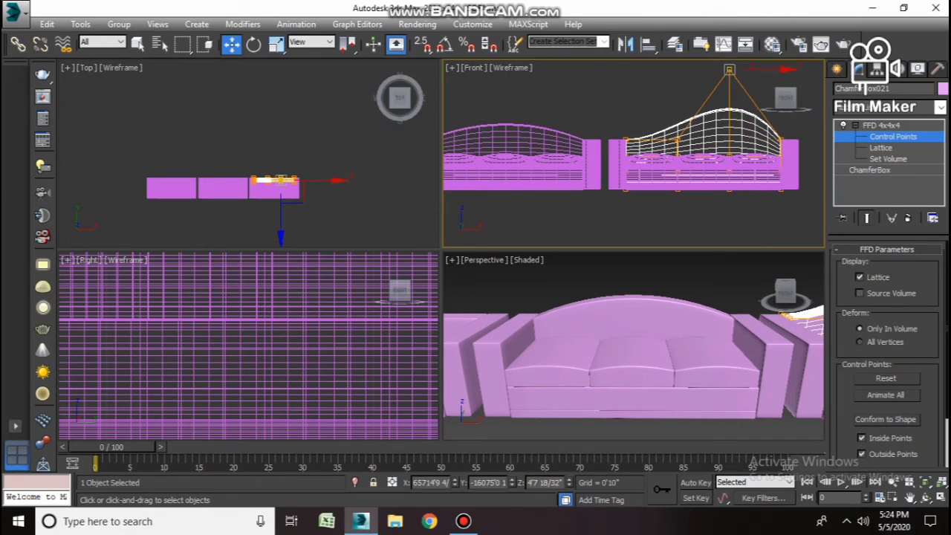
left_click_drag(642, 125, 620, 144)
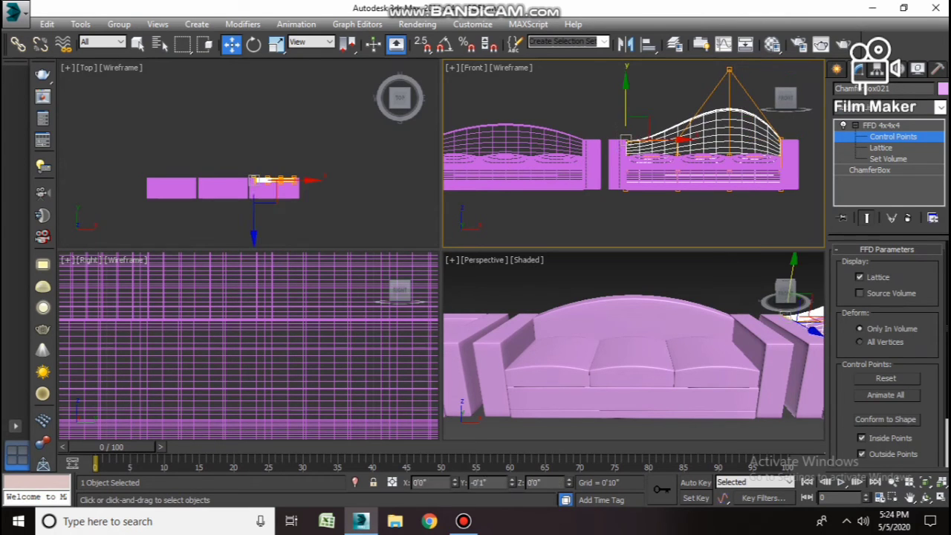
mouse_move(795, 128)
left_mouse_down()
mouse_move(770, 148)
mouse_move(781, 140)
left_mouse_up()
middle_click_drag(729, 68, 713, 99)
left_click(713, 99)
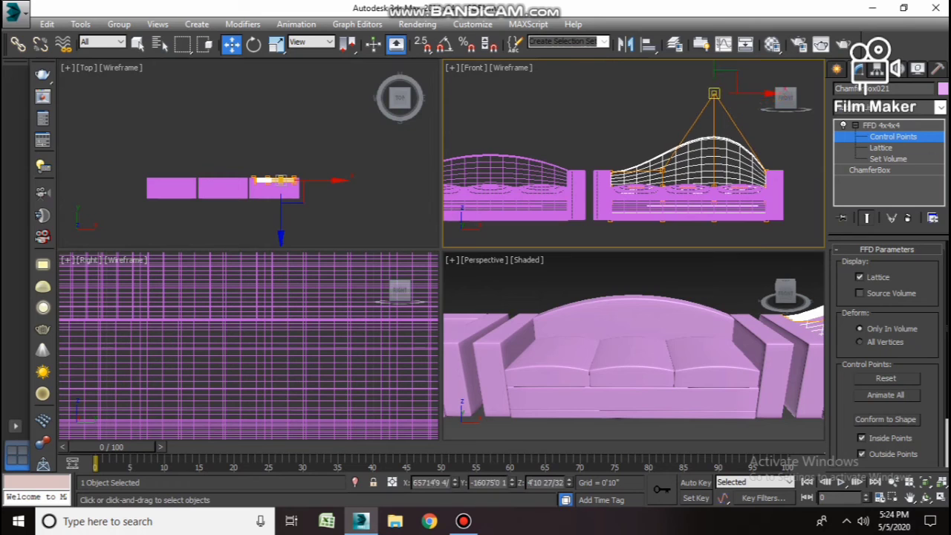
key("ctrl+b")
key("ctrl+d")
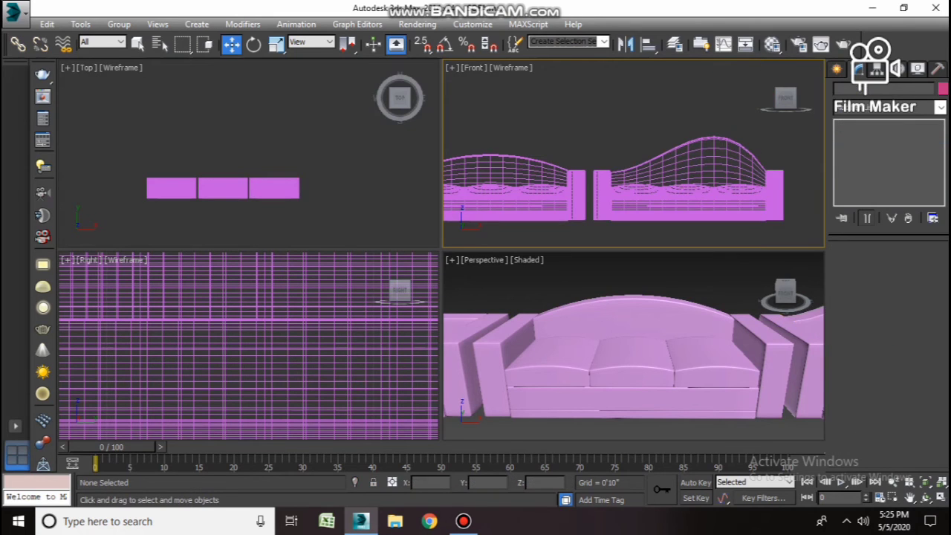
scroll(632, 357, "down", 3)
scroll(632, 357, "down", 1)
left_click_drag(808, 340, 496, 412)
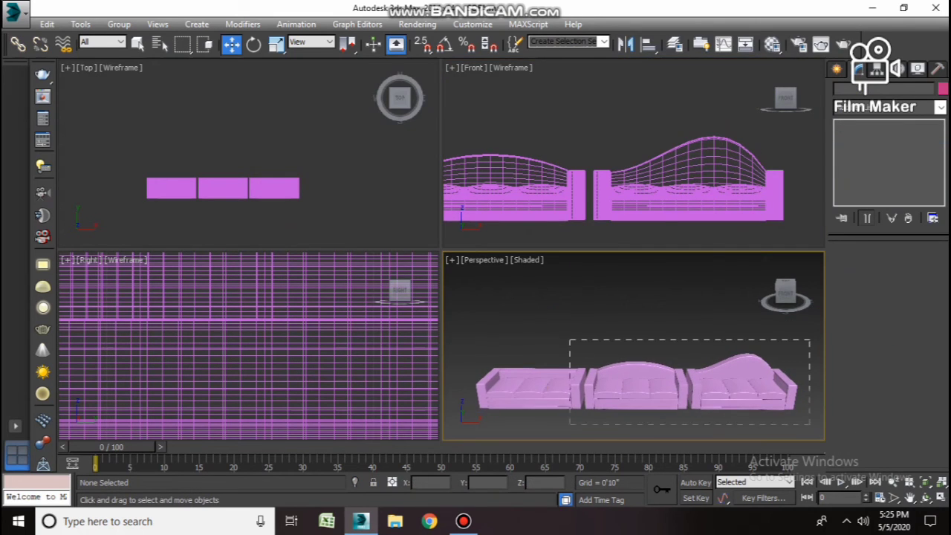
key("alt+w")
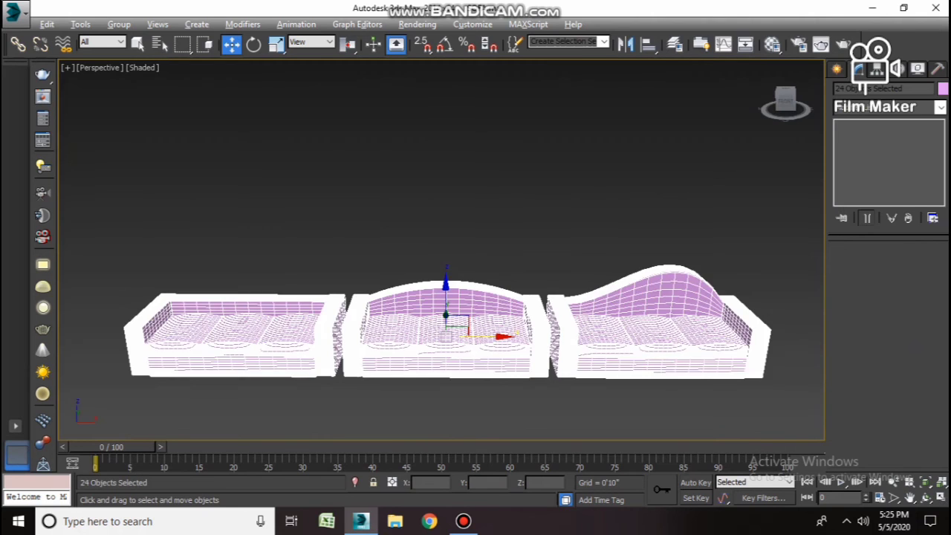
key("ctrl+d")
middle_click_drag(446, 297, 520, 282, "alt")
scroll(632, 372, "up", 3)
middle_click_drag(446, 298, 364, 298, "alt")
scroll(483, 312, "up", 2)
middle_click_drag(446, 298, 349, 297, "alt")
scroll(446, 298, "up", 3)
scroll(441, 253, "down", 10)
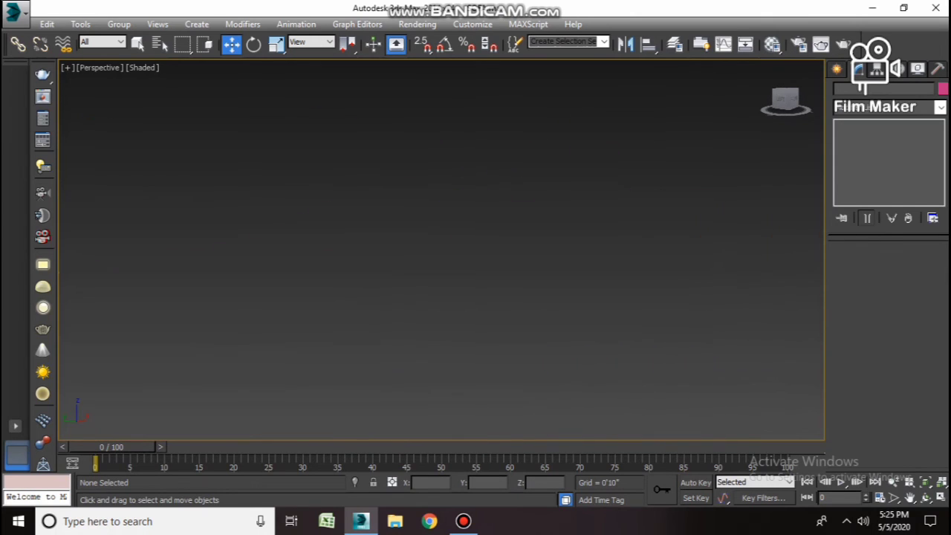
key("shift+z")
key("alt+w")
scroll(713, 132, "down", 2)
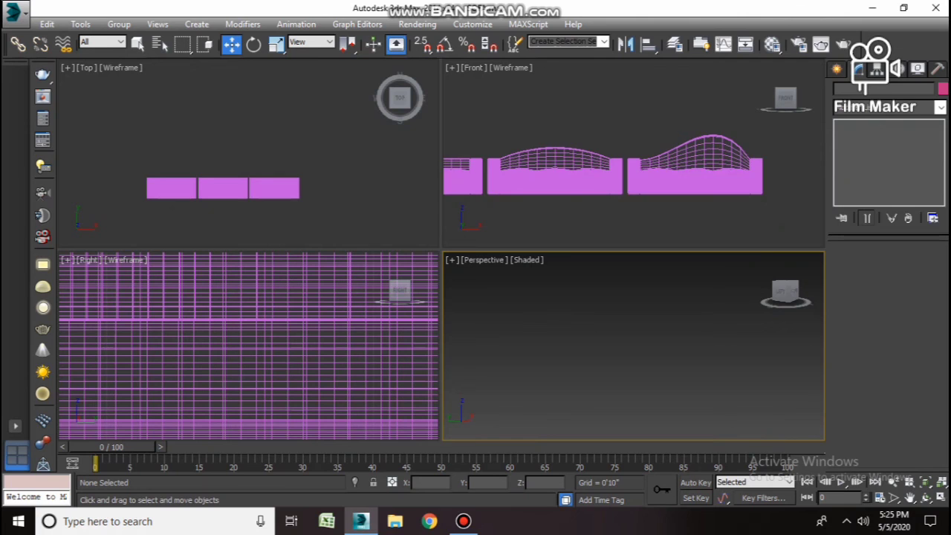
left_click_drag(723, 125, 495, 207)
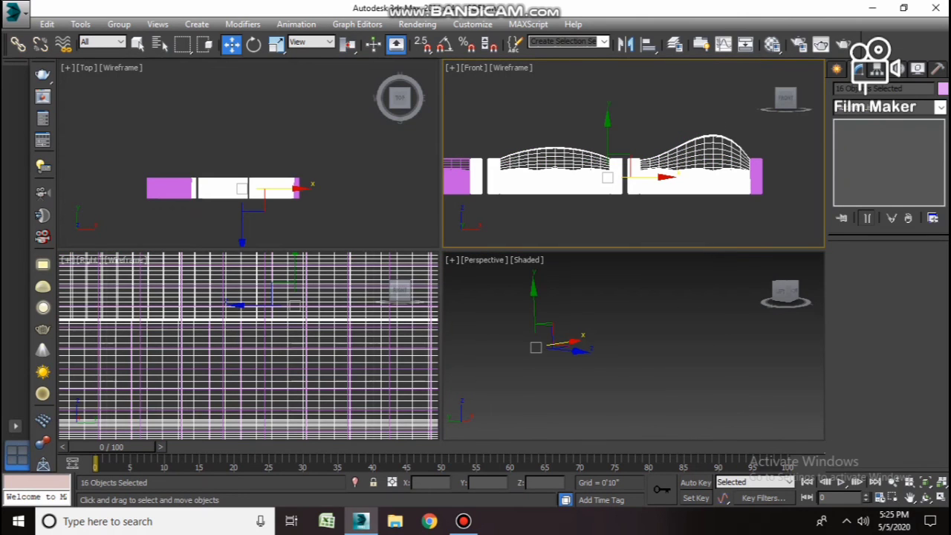
Frame, zoom out and orbit the perspective view to a close, near-frontal look at the three sofas.
key("z")
left_click(894, 482)
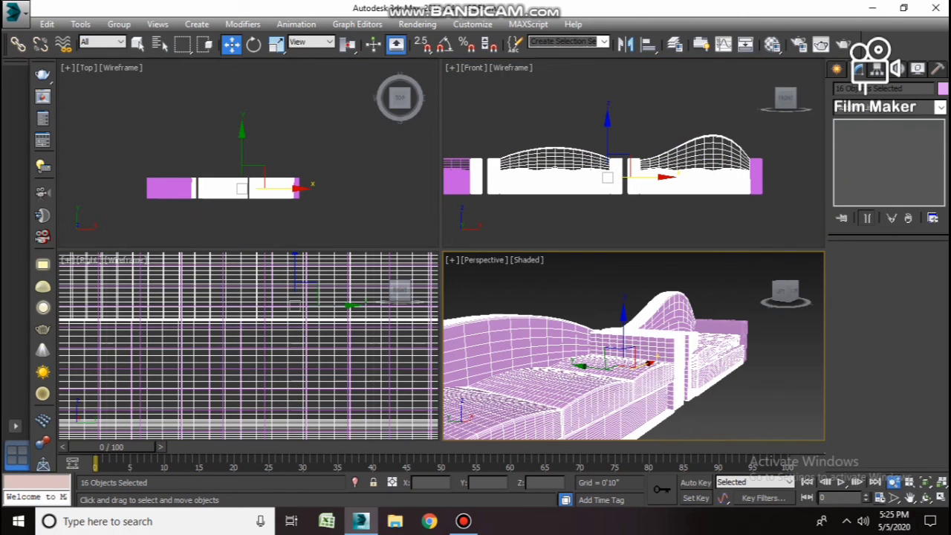
mouse_move(629, 338)
left_mouse_down()
mouse_move(628, 394)
mouse_move(631, 293)
left_mouse_up()
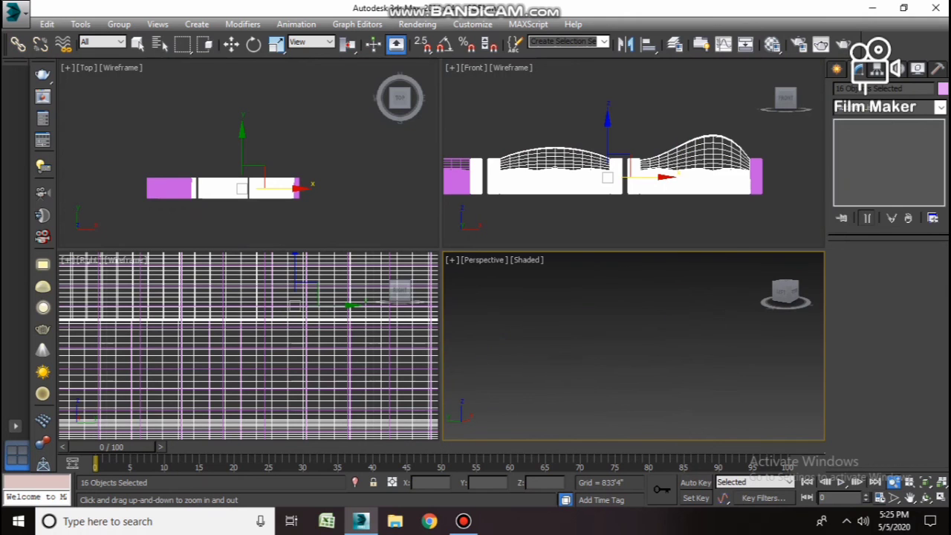
middle_click_drag(631, 342, 542, 342, "alt")
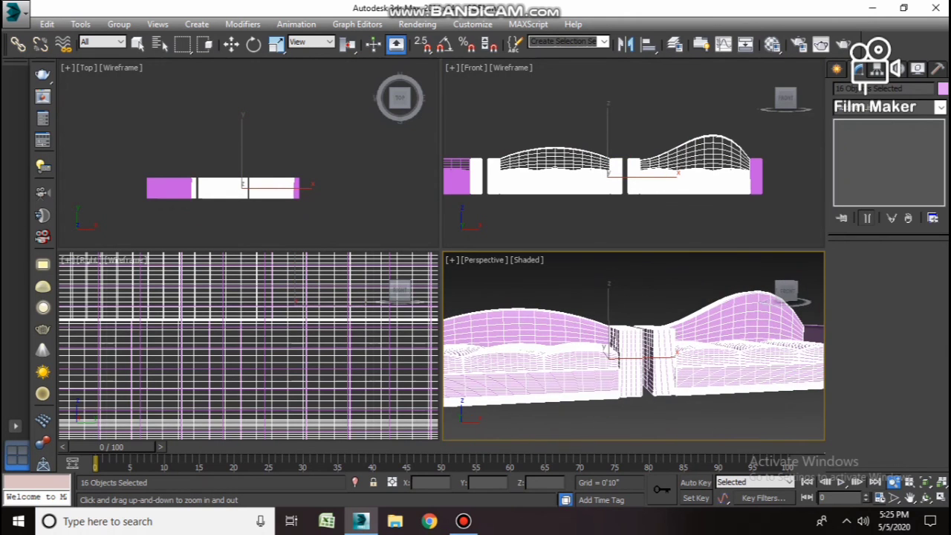
left_click(231, 44)
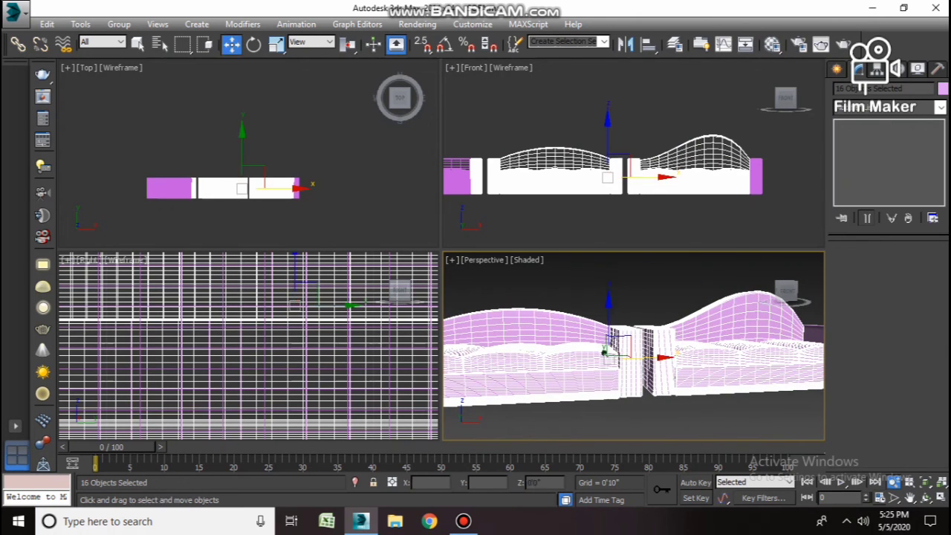
left_click(632, 424)
middle_click_drag(632, 341, 549, 342, "alt")
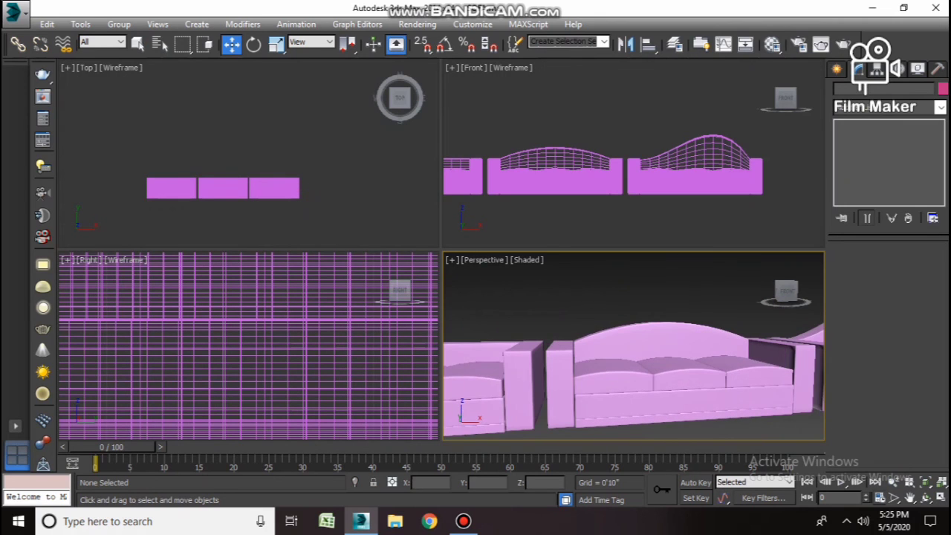